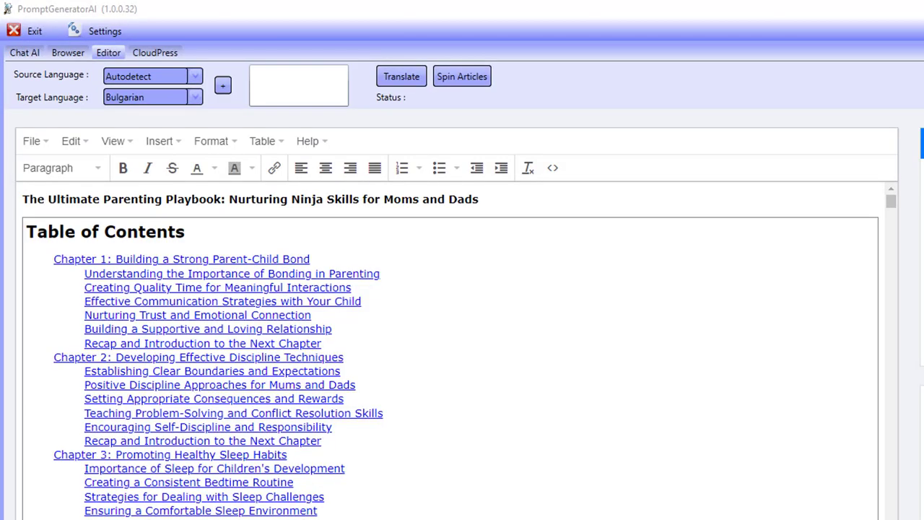
# Look over the parenting ebook's table of contents and the text around the end of Chapter 1.
pyautogui.scroll(-5, 455, 315)
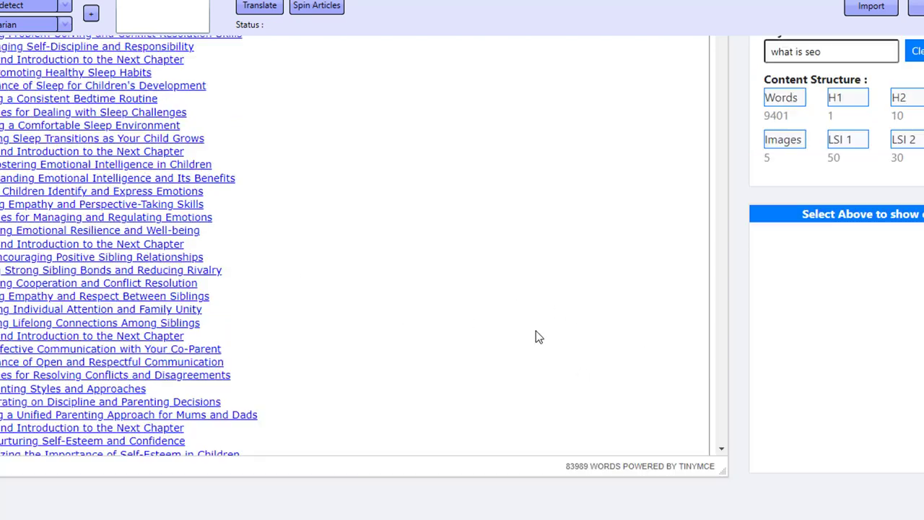
pyautogui.scroll(4, 366, 294)
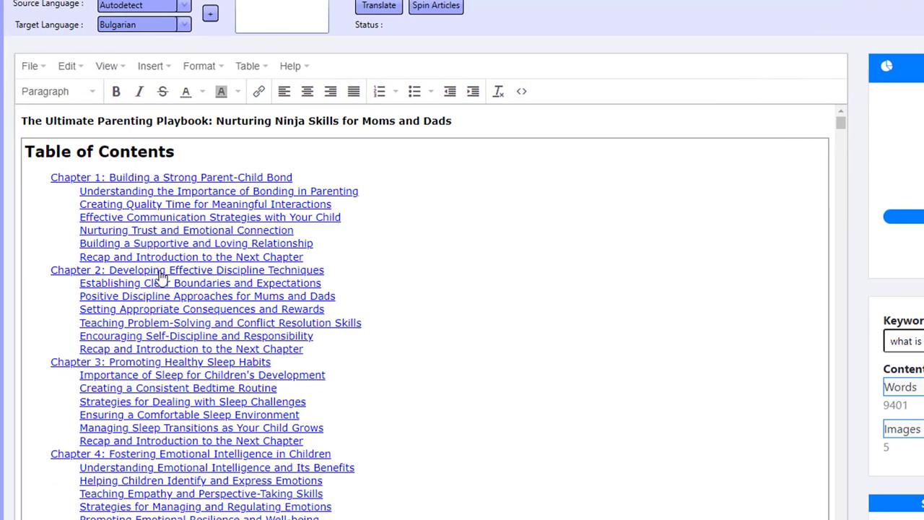
pyautogui.scroll(-10, 102, 281)
pyautogui.scroll(-1, 160, 270)
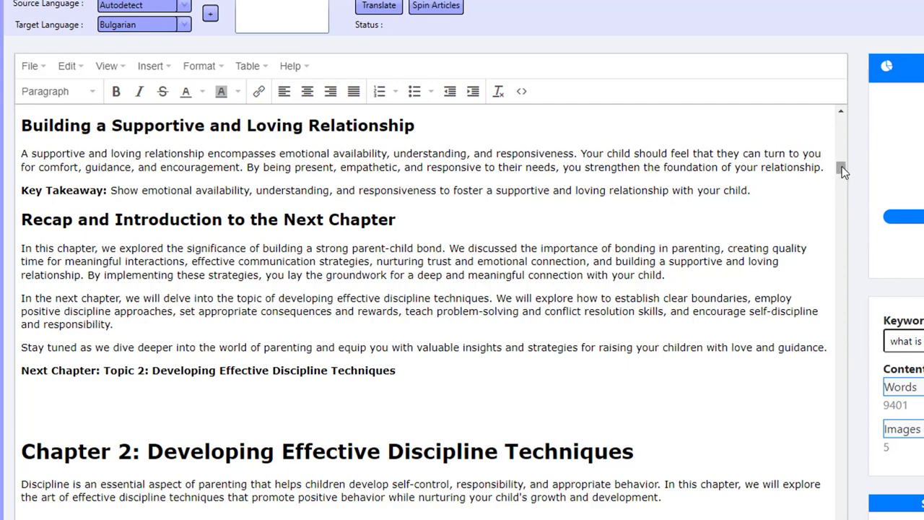
pyautogui.moveTo(842, 166); pyautogui.dragTo(836, 113)
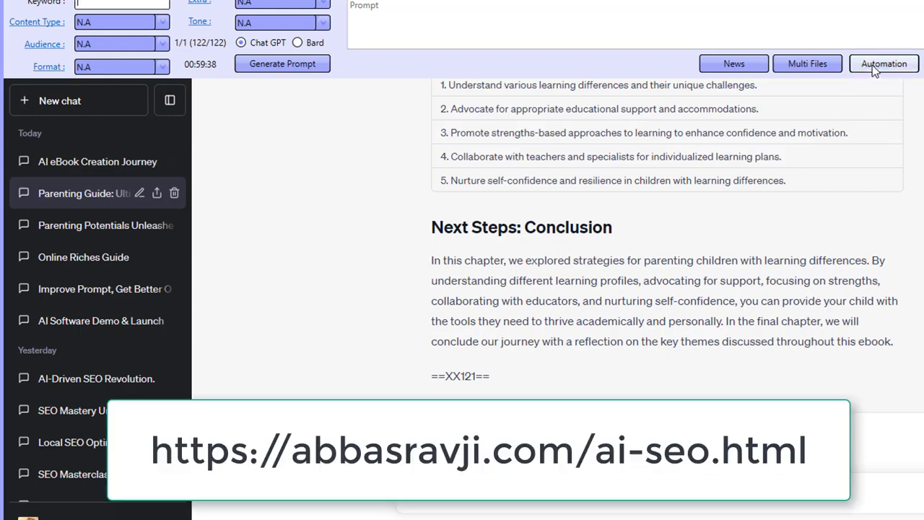
# Review the ebook's keywords and generation options in the Automation window, and close it.
pyautogui.click(876, 65)
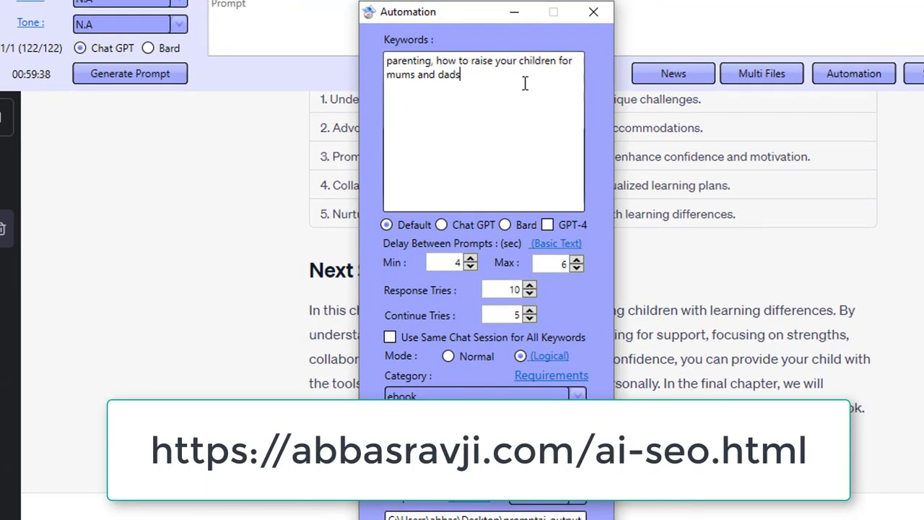
pyautogui.click(592, 13)
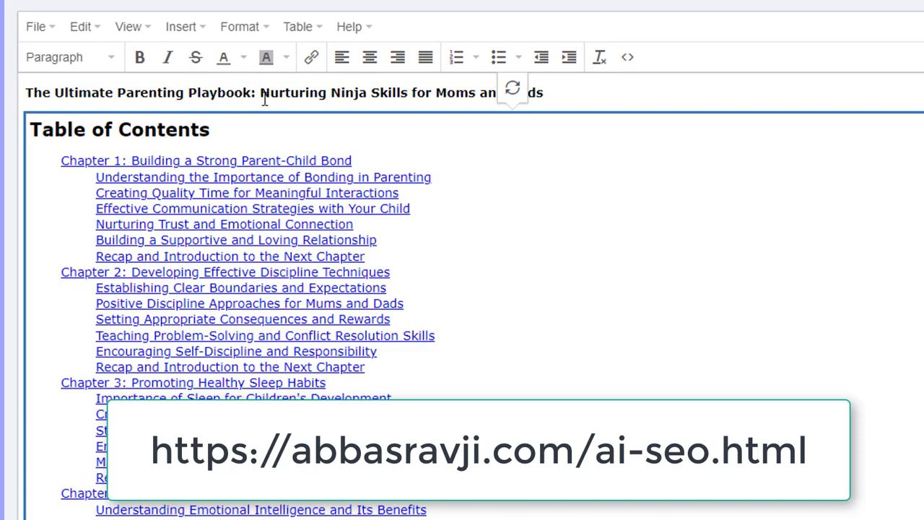
# Refresh the ebook's table of contents and read through its chapter list down to Chapter 100.
pyautogui.click(511, 88)
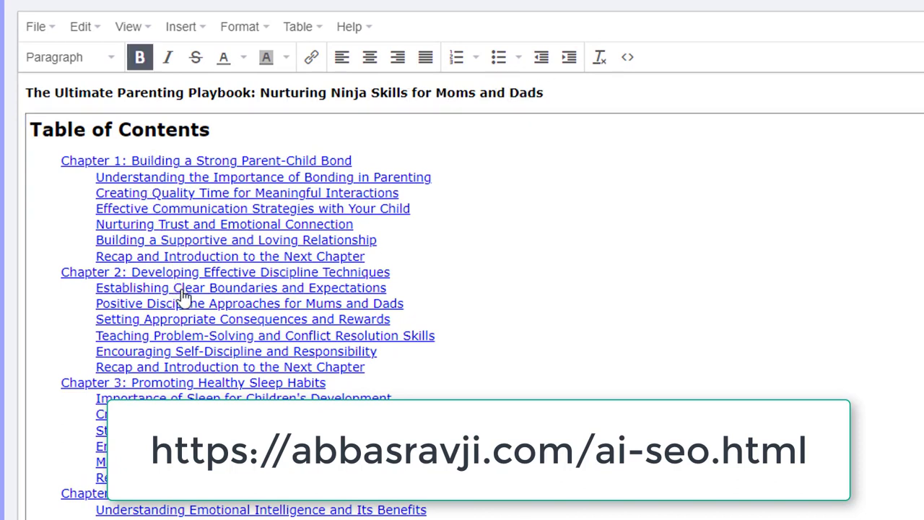
pyautogui.scroll(-3, 194, 349)
pyautogui.scroll(-12, 249, 295)
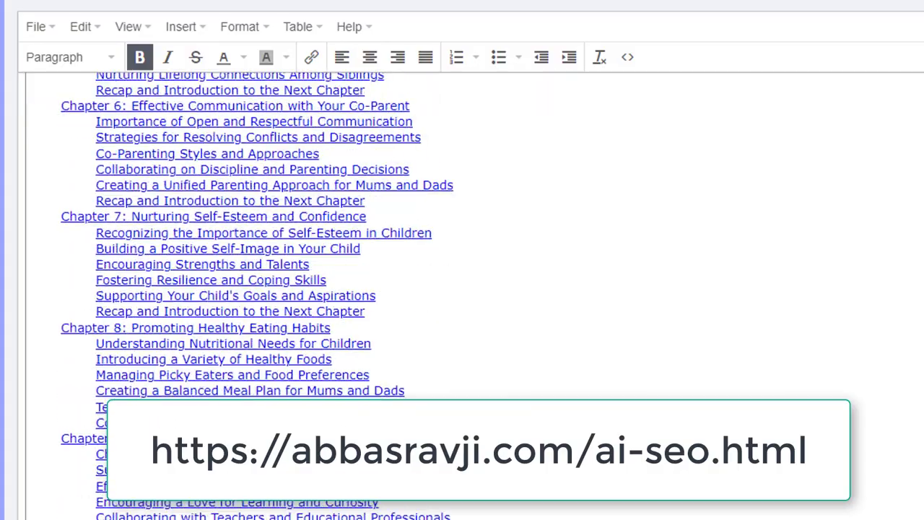
pyautogui.scroll(-20, 249, 295)
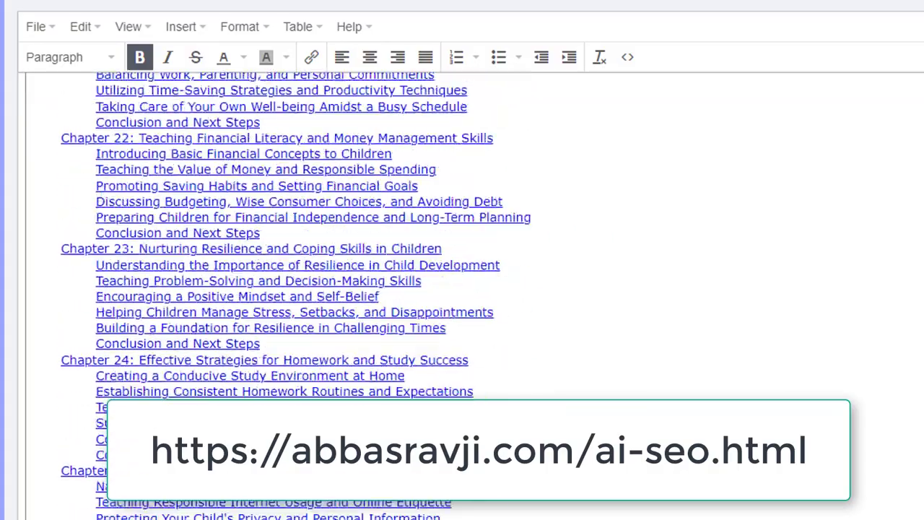
pyautogui.scroll(-20, 212, 469)
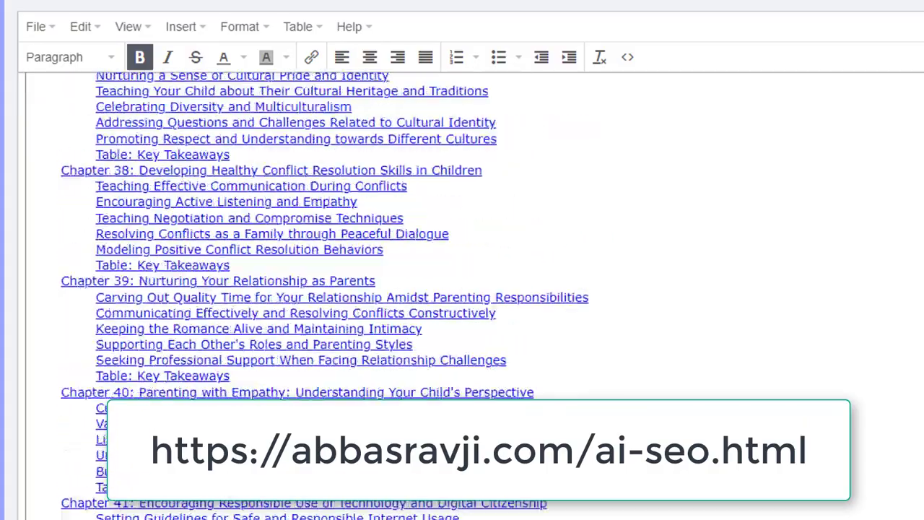
pyautogui.scroll(-20, 211, 469)
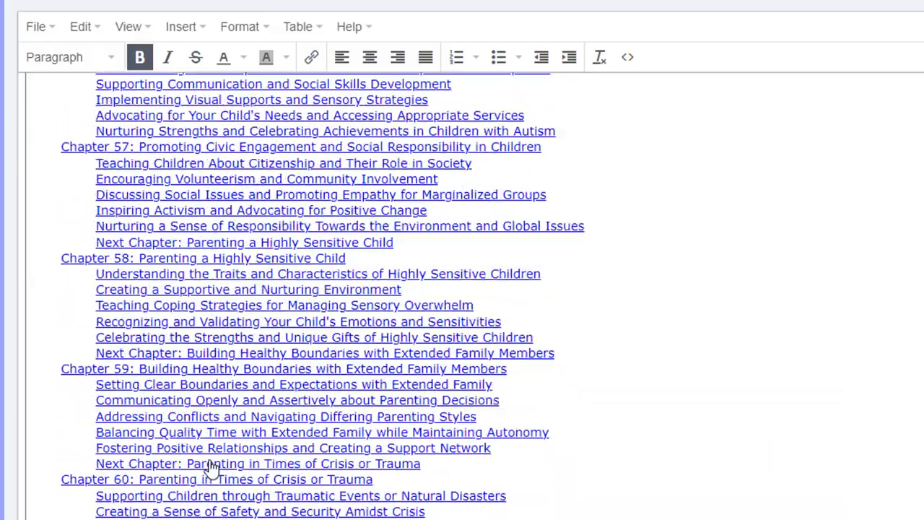
pyautogui.scroll(-20, 212, 470)
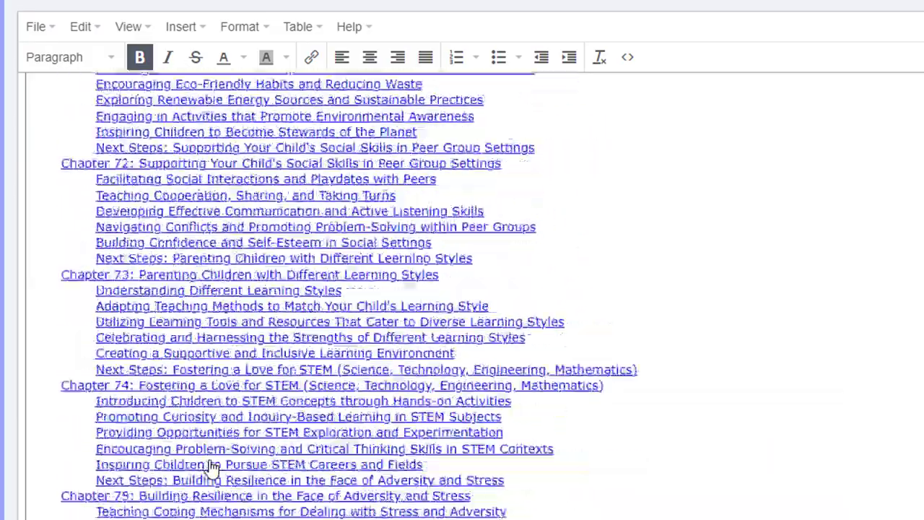
pyautogui.scroll(-20, 211, 469)
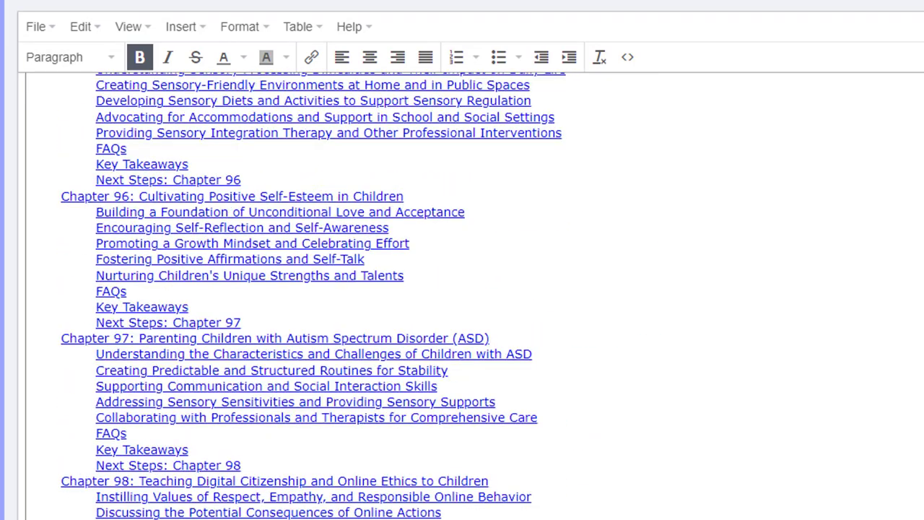
pyautogui.scroll(-10, 211, 469)
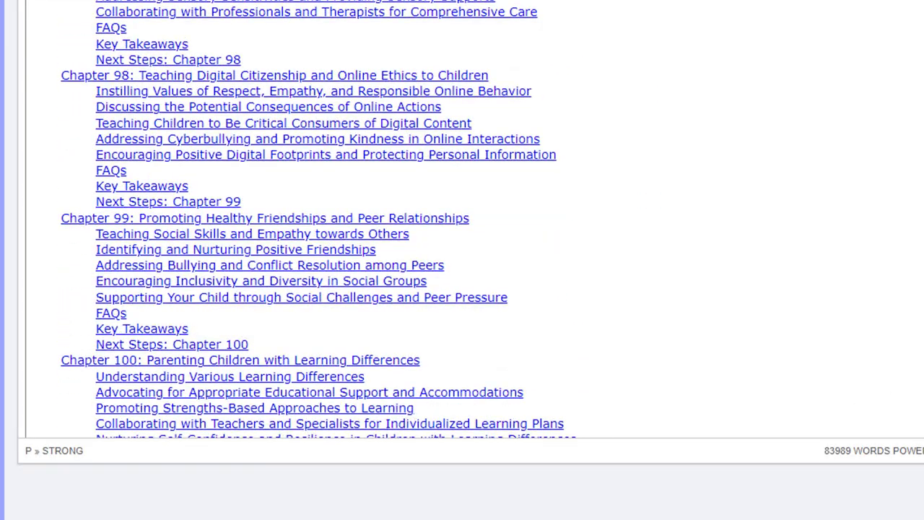
pyautogui.scroll(10, 462, 260)
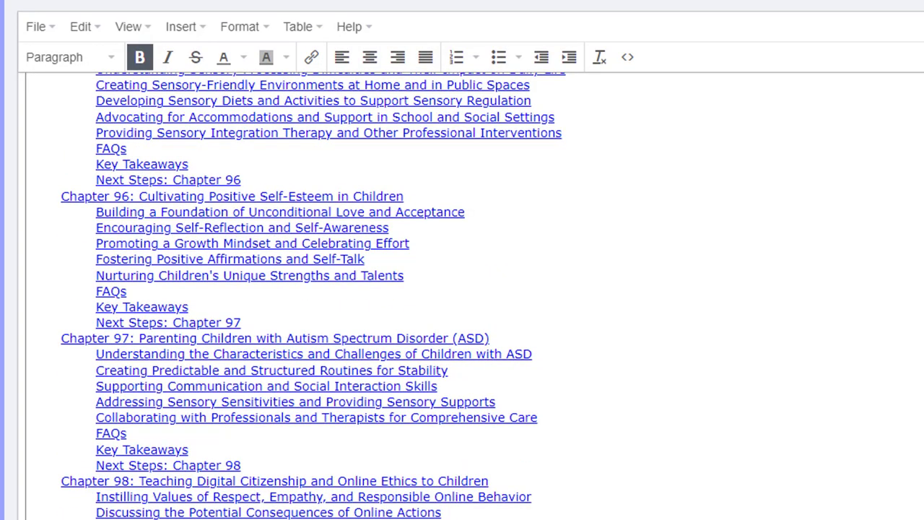
# Open How to do SEO-638236681394602585.txt in the editor and look over its title and topic outline.
pyautogui.hotkey('ctrl', 'o')
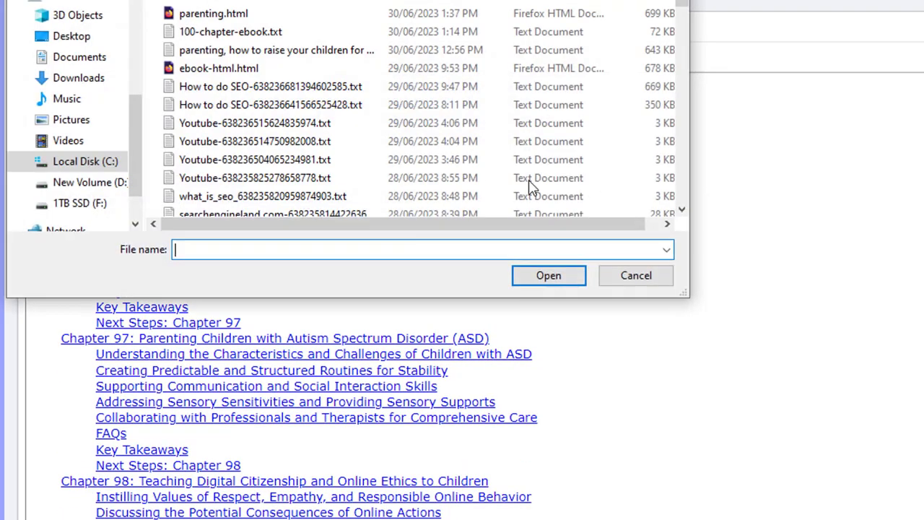
pyautogui.doubleClick(213, 88)
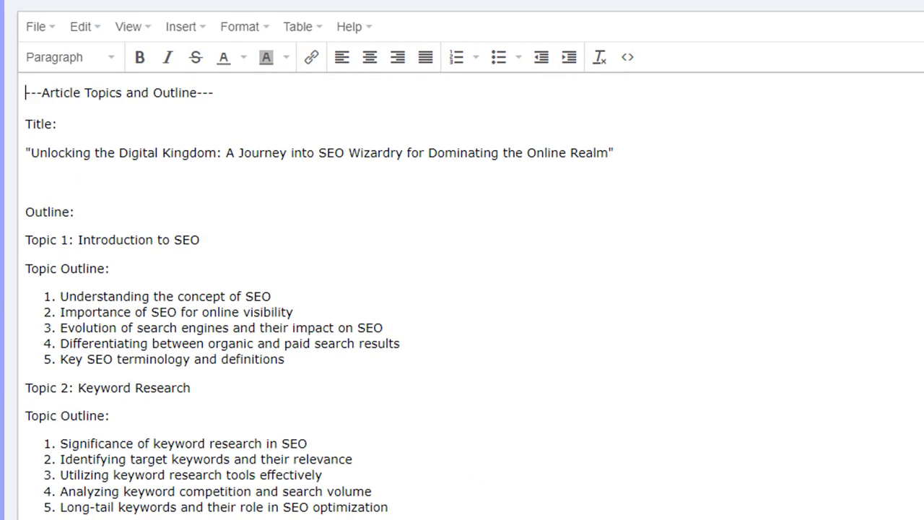
pyautogui.scroll(-5, 462, 260)
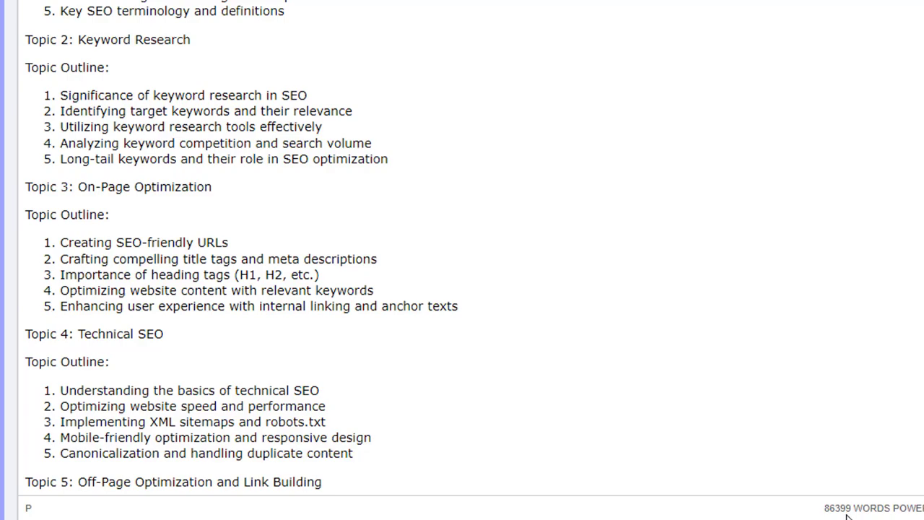
pyautogui.scroll(5, 725, 412)
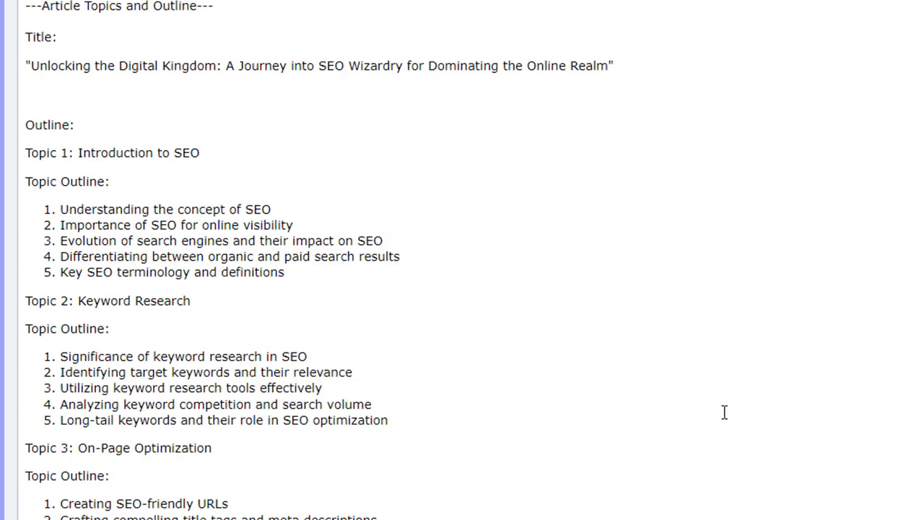
pyautogui.scroll(-12, 223, 132)
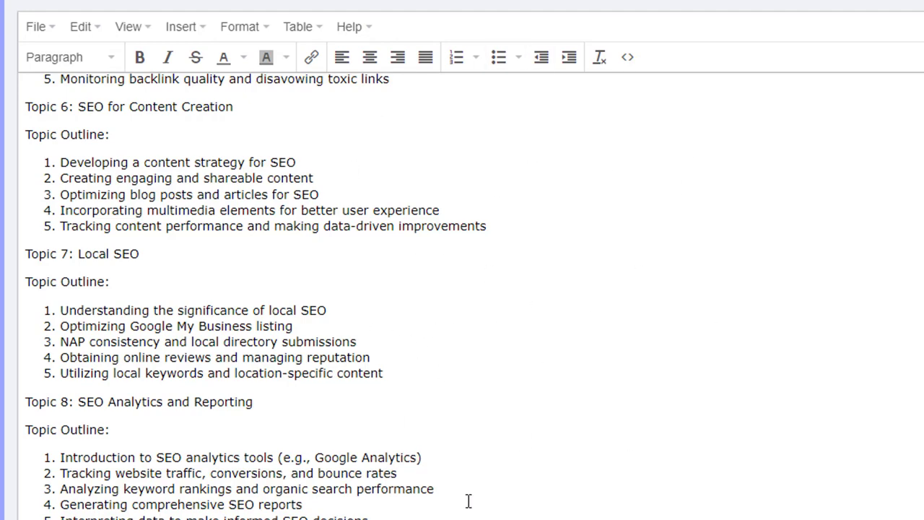
pyautogui.scroll(12, 457, 464)
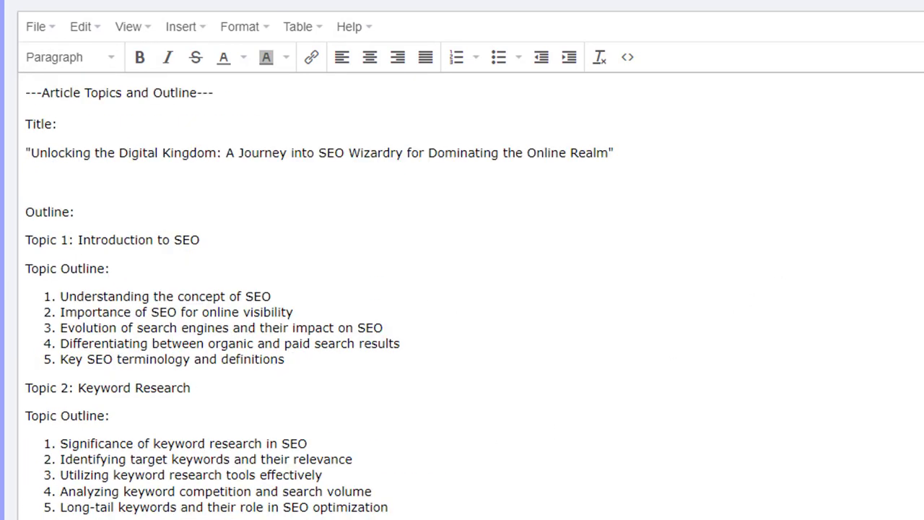
# Open the raw text file whose name starts with "parenting, how to raise your children for" in the editor.
pyautogui.hotkey('ctrl', 'o')
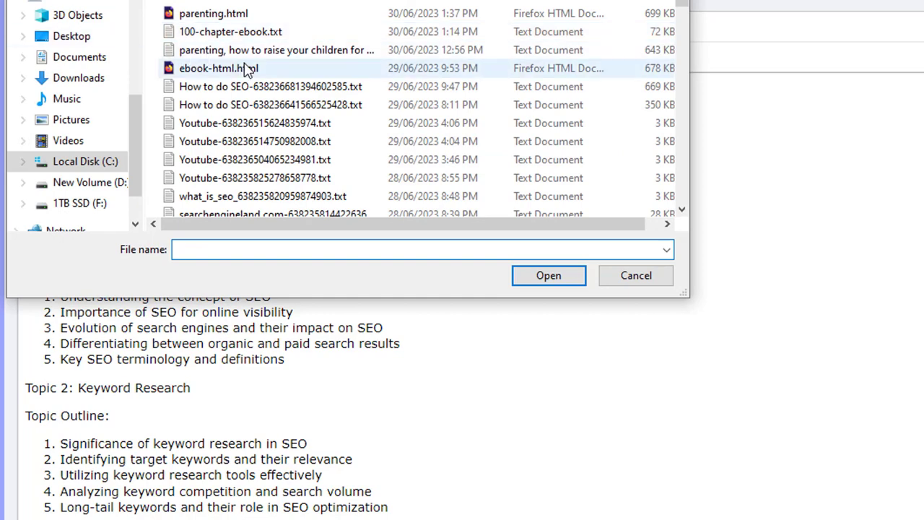
pyautogui.doubleClick(278, 52)
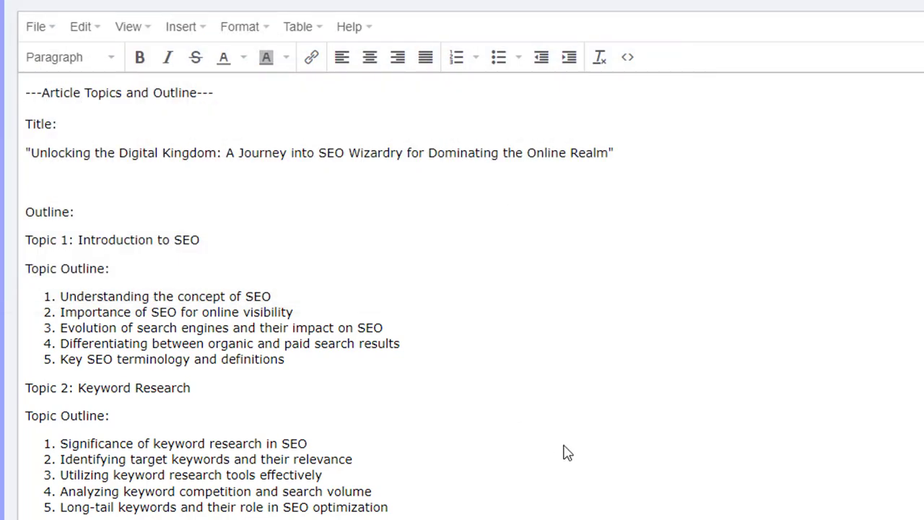
pyautogui.click(564, 450)
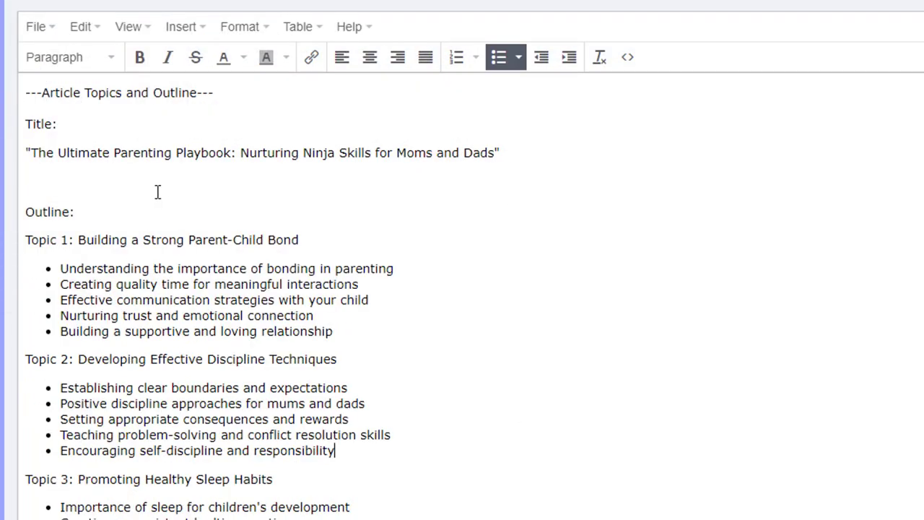
# Examine the Article Topics and Outline section of the parenting file, from its title through the early topics.
pyautogui.scroll(-2, 217, 188)
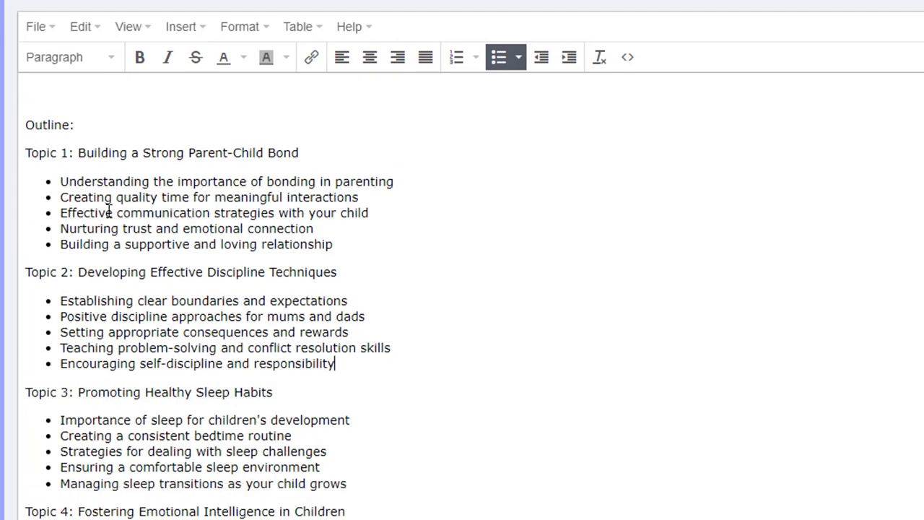
pyautogui.scroll(2, 112, 211)
pyautogui.moveTo(89, 94); pyautogui.dragTo(141, 94)
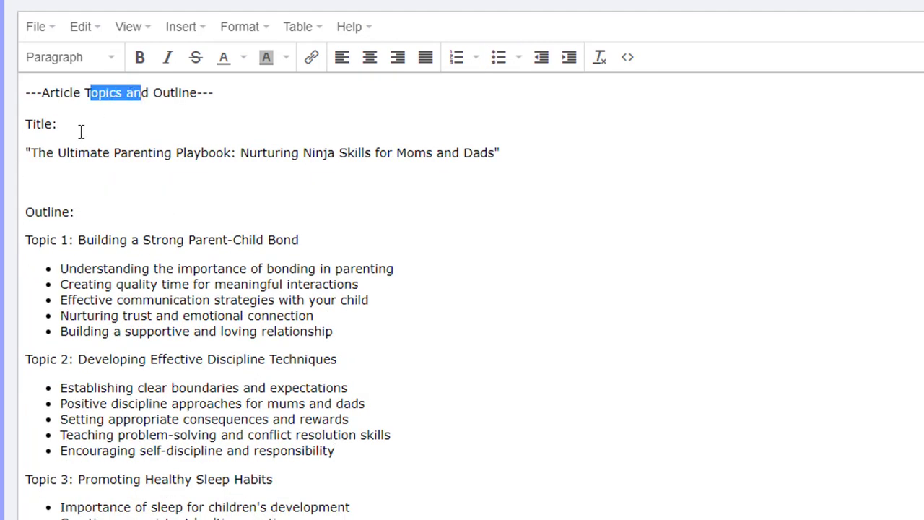
pyautogui.moveTo(58, 152); pyautogui.dragTo(175, 152)
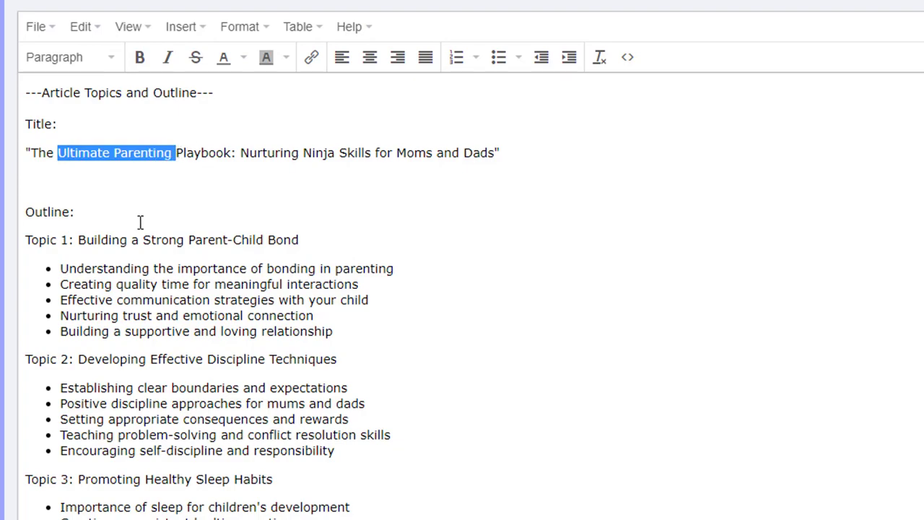
pyautogui.click(71, 227)
pyautogui.scroll(-10, 250, 334)
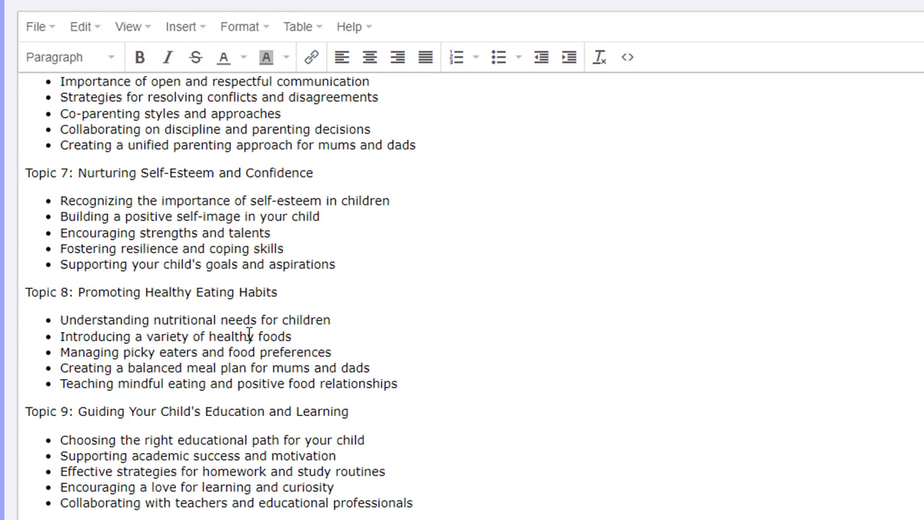
pyautogui.moveTo(113, 220); pyautogui.dragTo(143, 292)
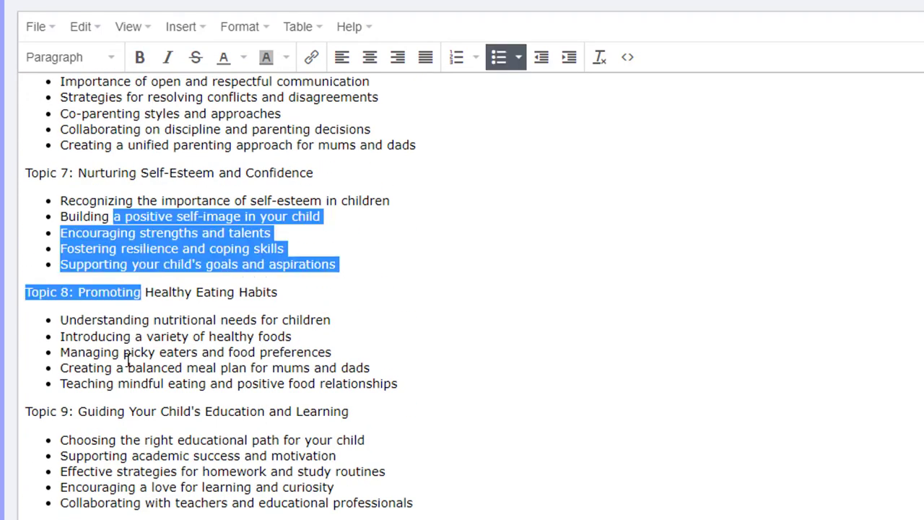
pyautogui.click(128, 365)
# Read through the remaining topic outlines to the "Chapters 1-10" marker where the chapter text starts.
pyautogui.scroll(-5, 330, 484)
pyautogui.scroll(-20, 333, 486)
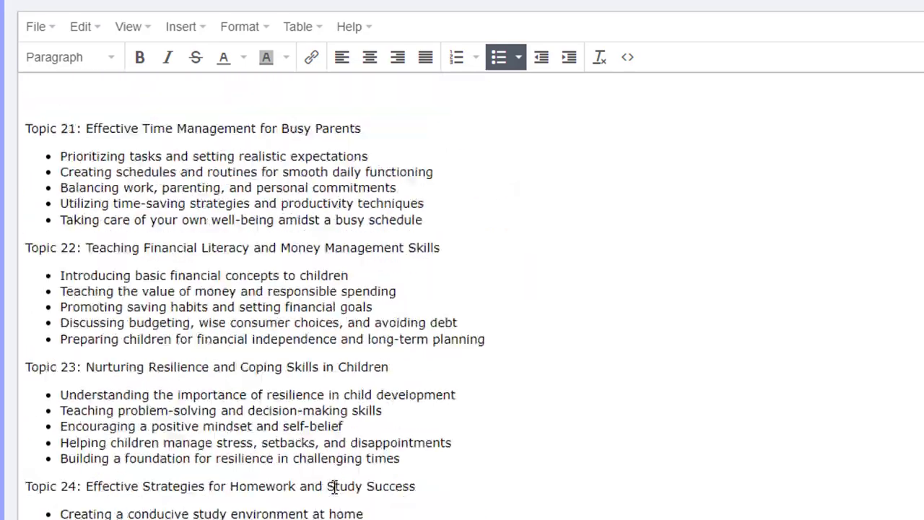
pyautogui.scroll(-20, 335, 485)
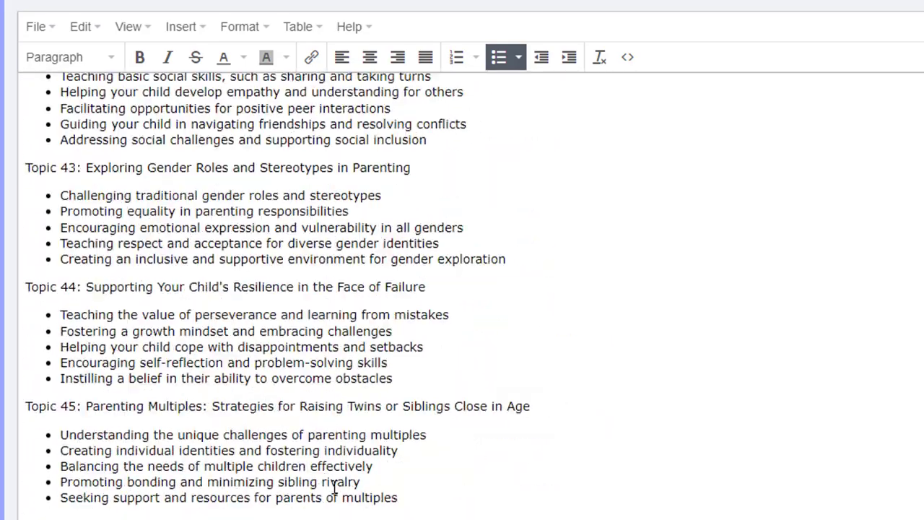
pyautogui.scroll(-20, 374, 514)
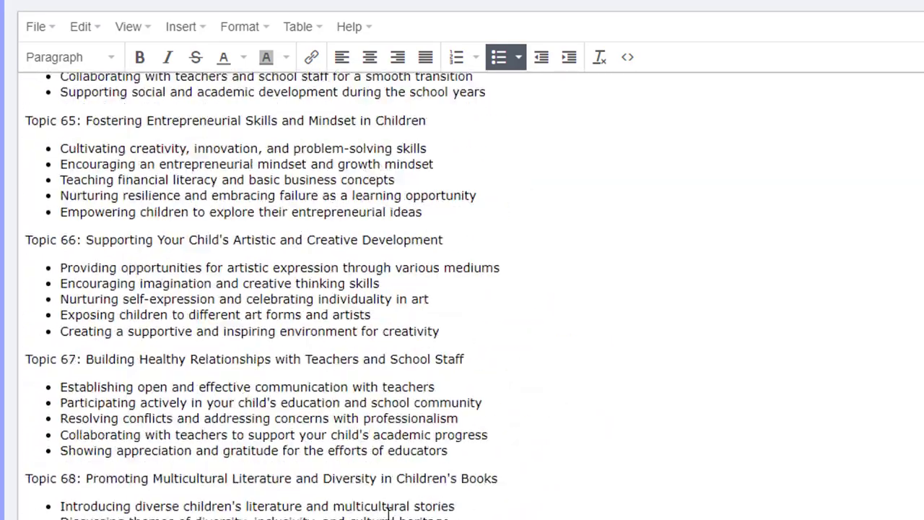
pyautogui.scroll(-20, 417, 481)
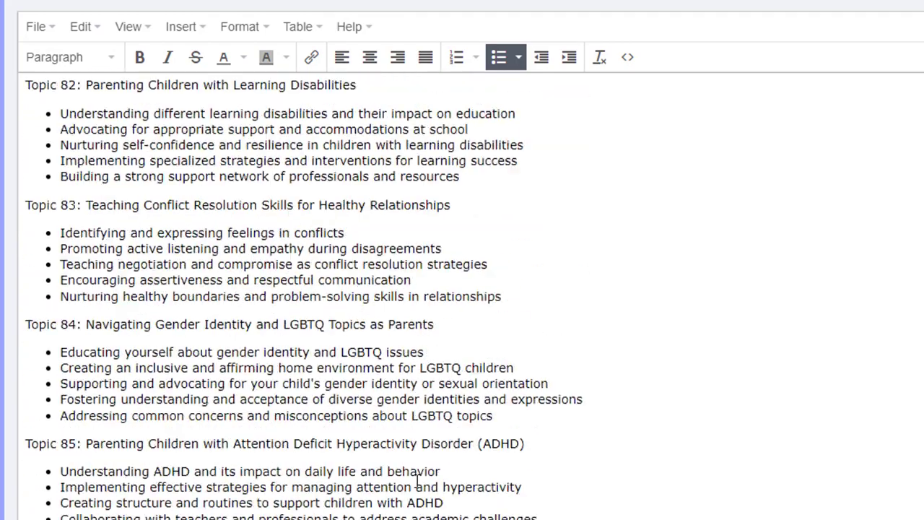
pyautogui.scroll(-15, 417, 482)
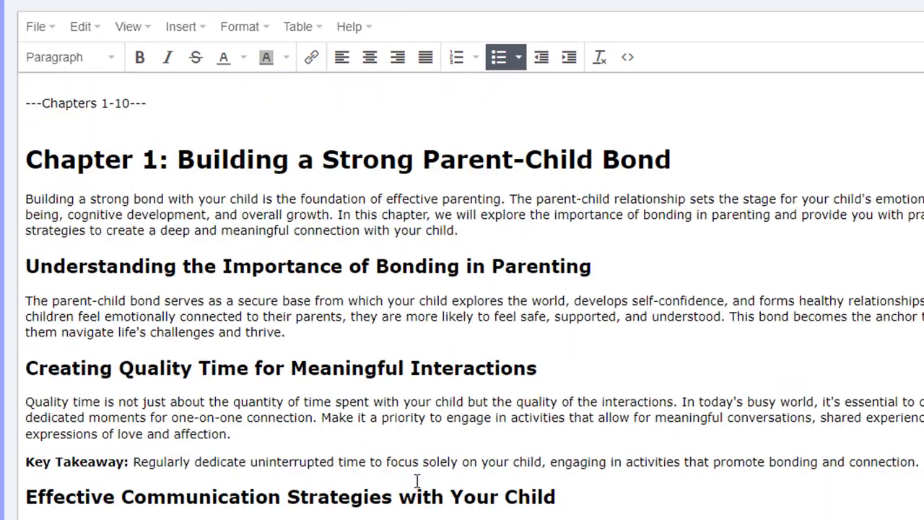
pyautogui.click(112, 106)
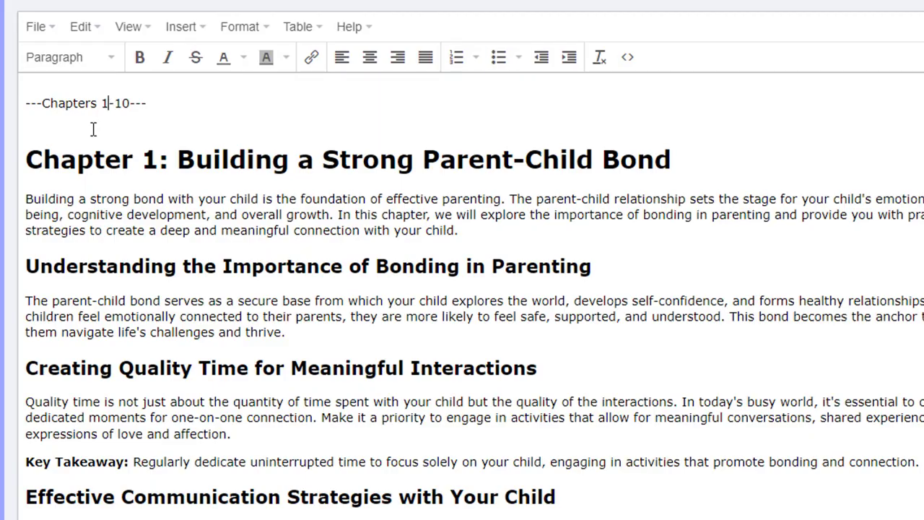
# Read through the text of the first three chapters and check the document's total word count.
pyautogui.scroll(-12, 216, 202)
pyautogui.scroll(-20, 235, 225)
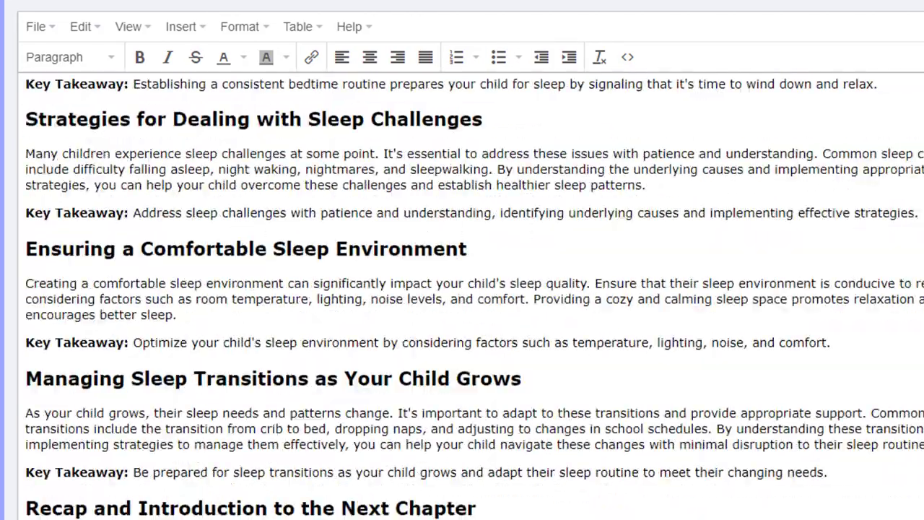
pyautogui.scroll(-10, 892, 269)
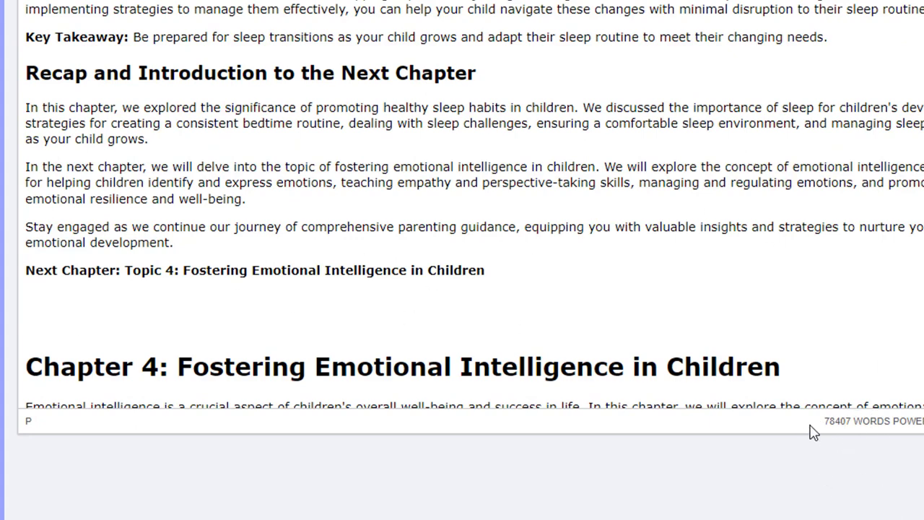
pyautogui.press('XF86Calculator')
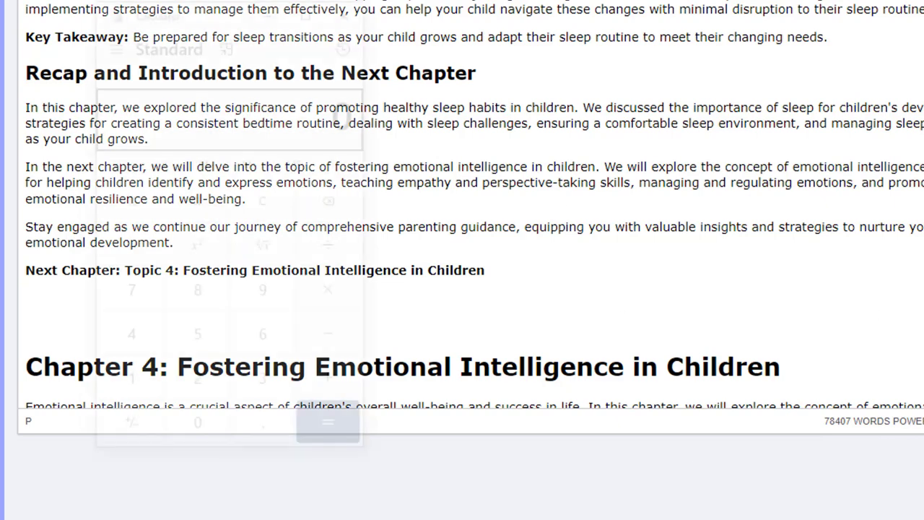
pyautogui.hotkey('alt', 'F4')
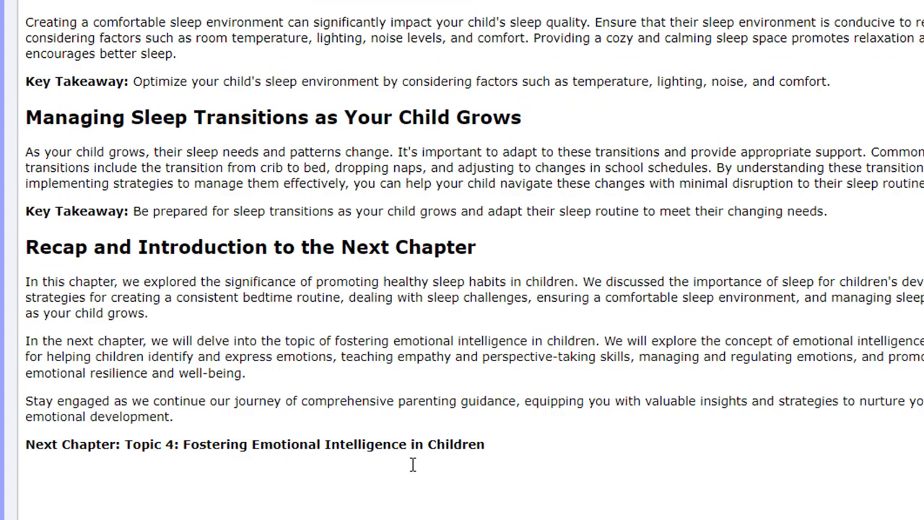
# Delete the whole topic outline between the book title and Chapter 1, including the "---Chapters 1-10---" marker.
pyautogui.scroll(15, 426, 404)
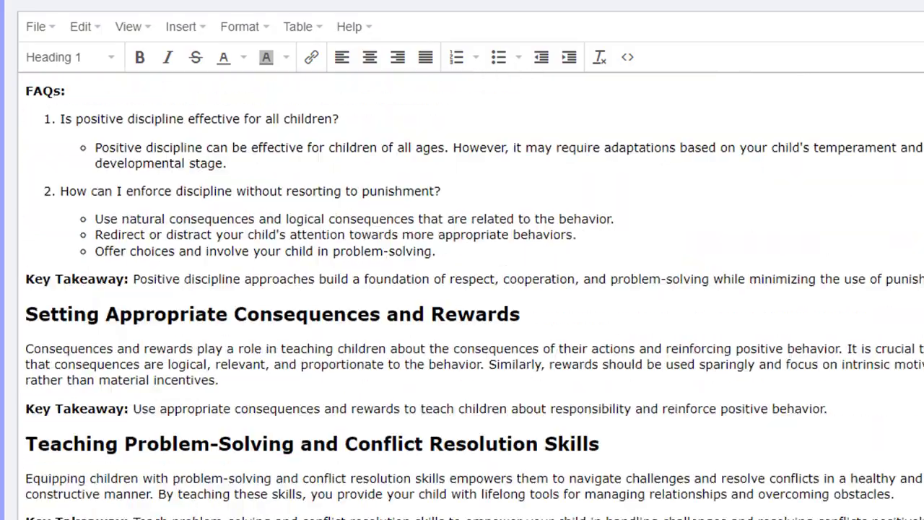
pyautogui.scroll(20, 835, 265)
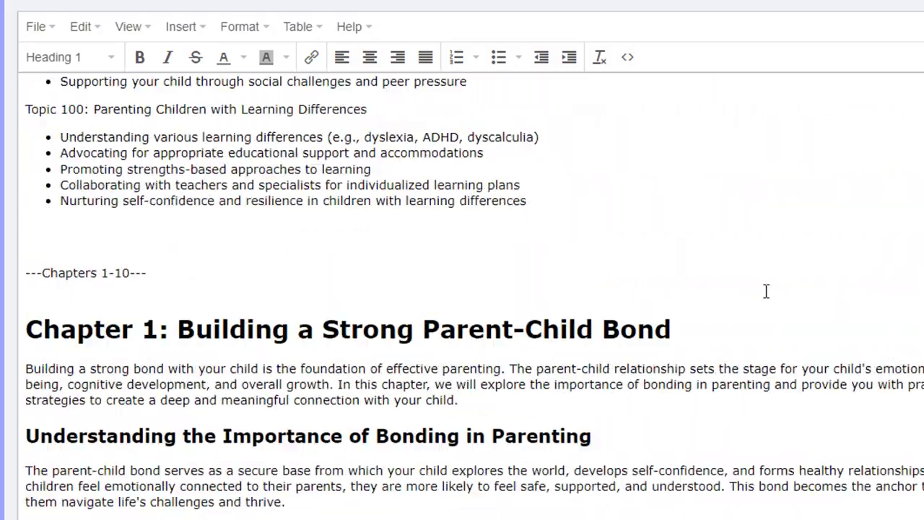
pyautogui.scroll(3, 767, 291)
pyautogui.scroll(-2, 765, 291)
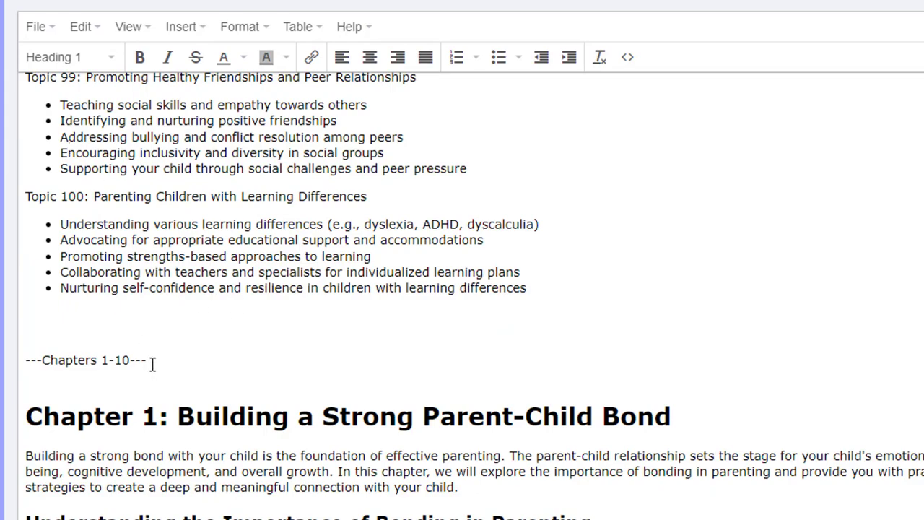
pyautogui.click(202, 365)
pyautogui.scroll(20, 462, 289)
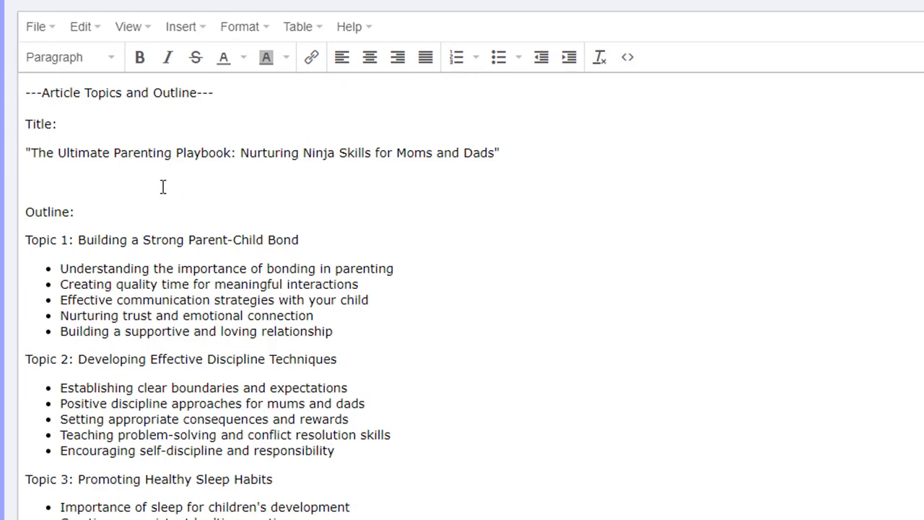
pyautogui.keyDown('shift'); pyautogui.click(44, 184); pyautogui.keyUp('shift')
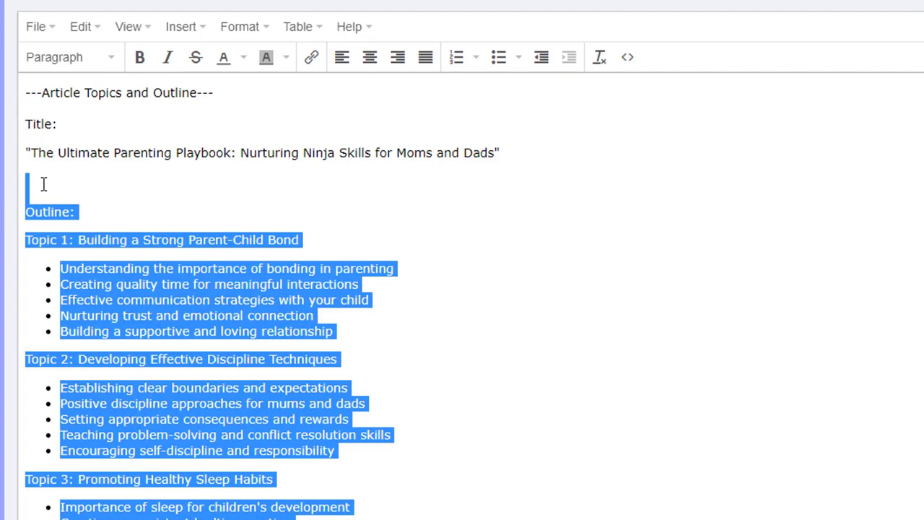
pyautogui.hotkey('ctrl', 'v')
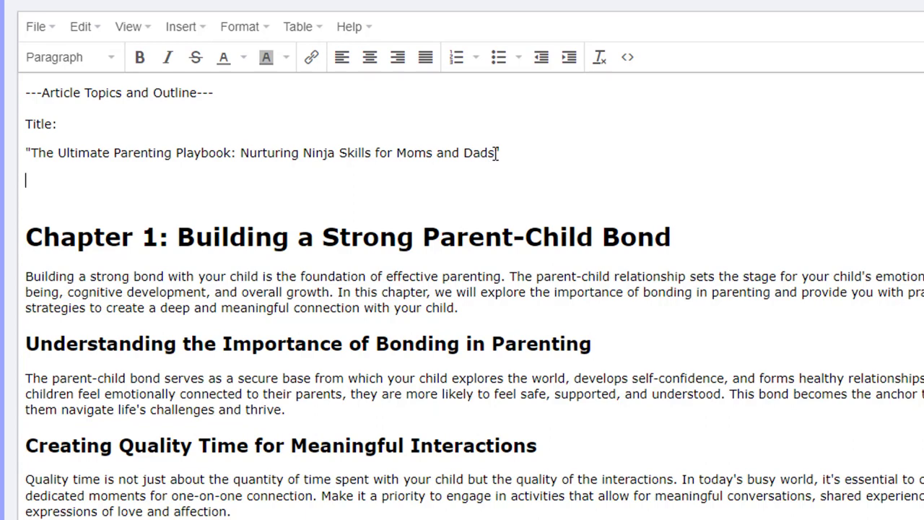
# Make the title "The Ultimate Parenting Playbook: Nurturing Ninja Skills for Moms and Dads" bold and delete its closing quotation mark.
pyautogui.moveTo(497, 153); pyautogui.dragTo(33, 157)
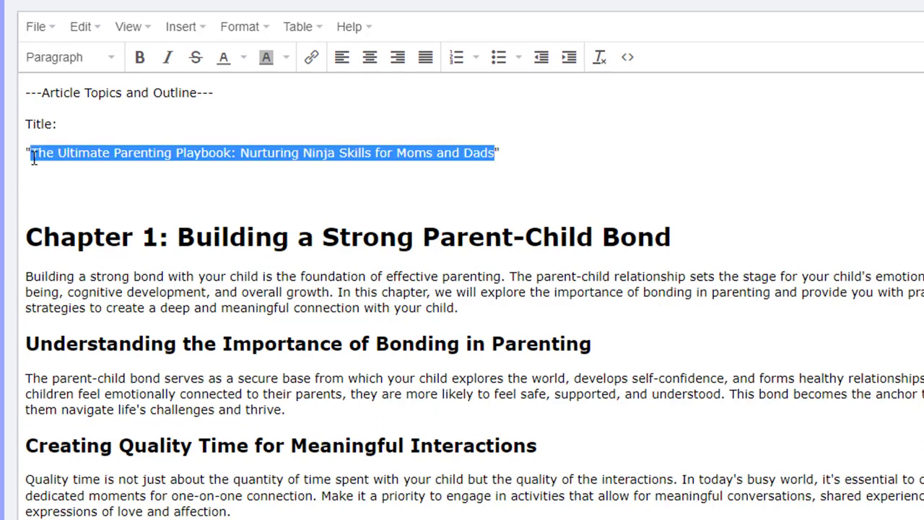
pyautogui.click(139, 57)
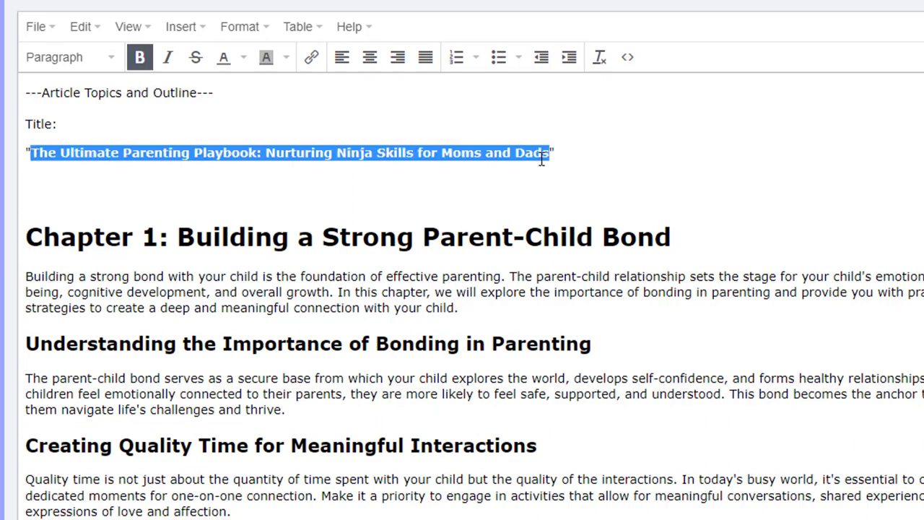
pyautogui.click(564, 154)
pyautogui.press('BackSpace')
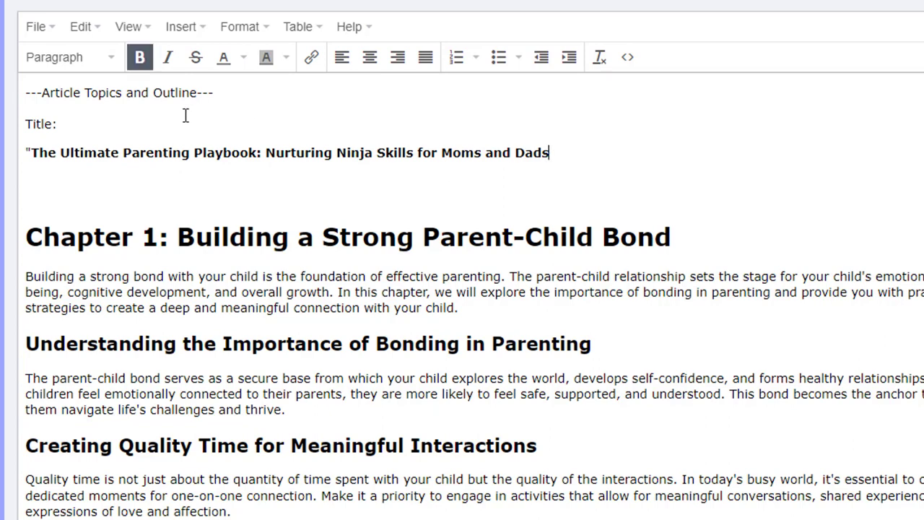
# Delete the title's opening quotation mark, the "Title:" label and the "---Article Topics and Outline---" line above it.
pyautogui.click(29, 153)
pyautogui.press('BackSpace')
pyautogui.press('BackSpace')
pyautogui.press('BackSpace')
pyautogui.press('BackSpace')
pyautogui.press('BackSpace')
pyautogui.press('BackSpace')
pyautogui.press('BackSpace')
pyautogui.press('BackSpace')
pyautogui.press('BackSpace')
pyautogui.press('BackSpace')
pyautogui.press('BackSpace')
pyautogui.press('BackSpace')
pyautogui.press('BackSpace')
pyautogui.press('BackSpace')
pyautogui.press('BackSpace')
pyautogui.press('BackSpace')
pyautogui.press('BackSpace')
pyautogui.press('BackSpace')
pyautogui.press('BackSpace')
pyautogui.press('BackSpace')
pyautogui.press('BackSpace')
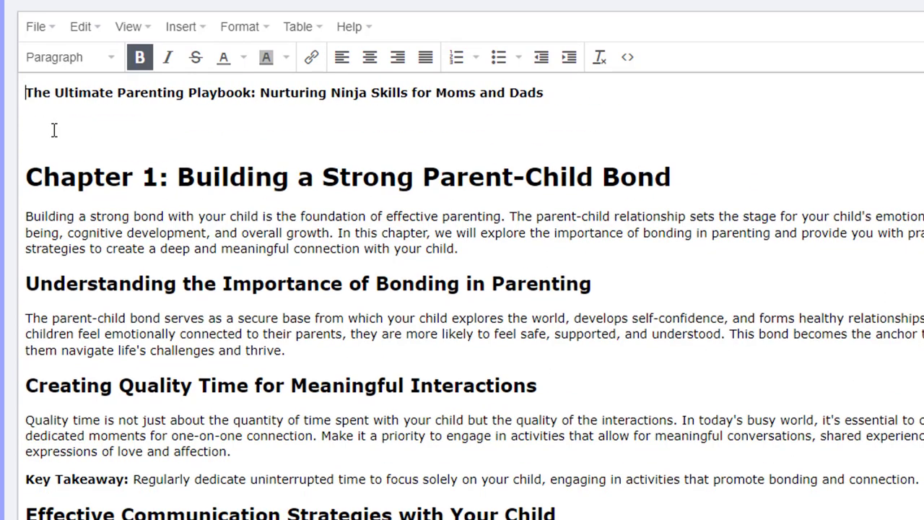
# Insert a table of contents in the blank space between the book title and the Chapter 1 heading.
pyautogui.click(30, 118)
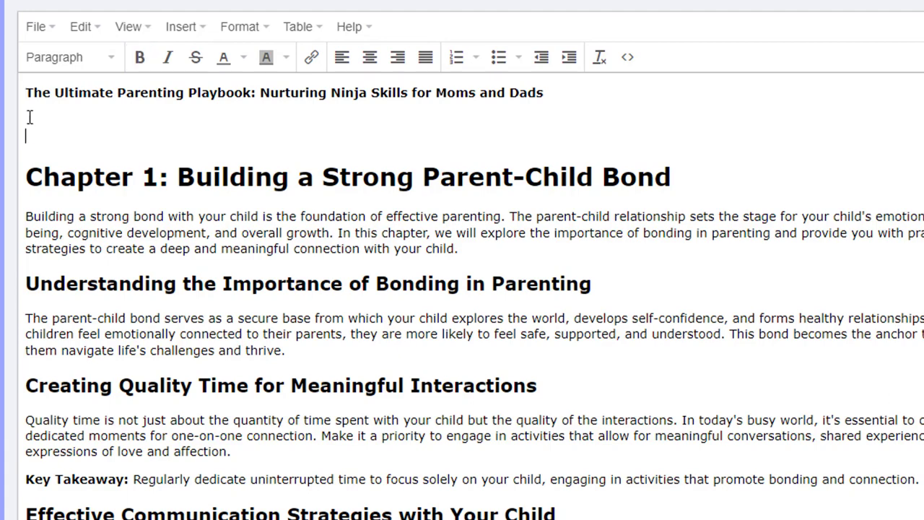
pyautogui.click(186, 28)
pyautogui.click(231, 365)
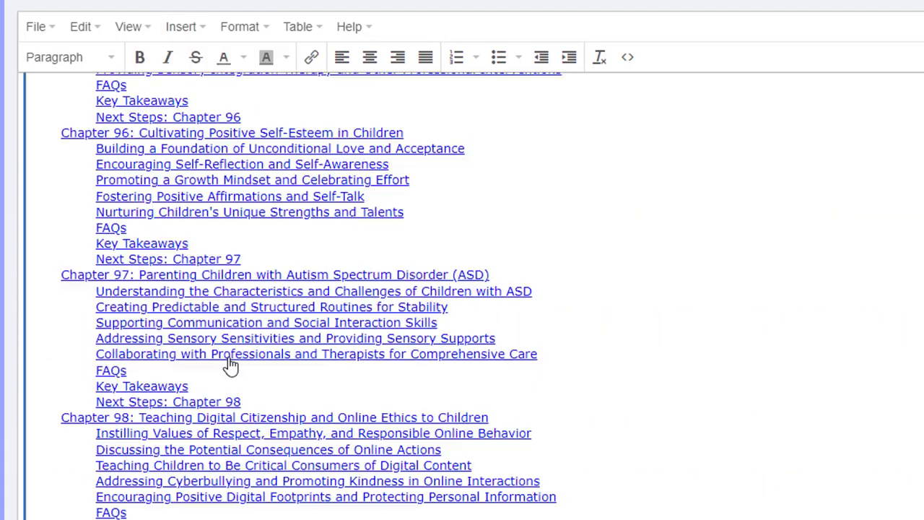
# Review the inserted table of contents from its last chapters back up to the Chapter 1 entry.
pyautogui.scroll(20, 699, 383)
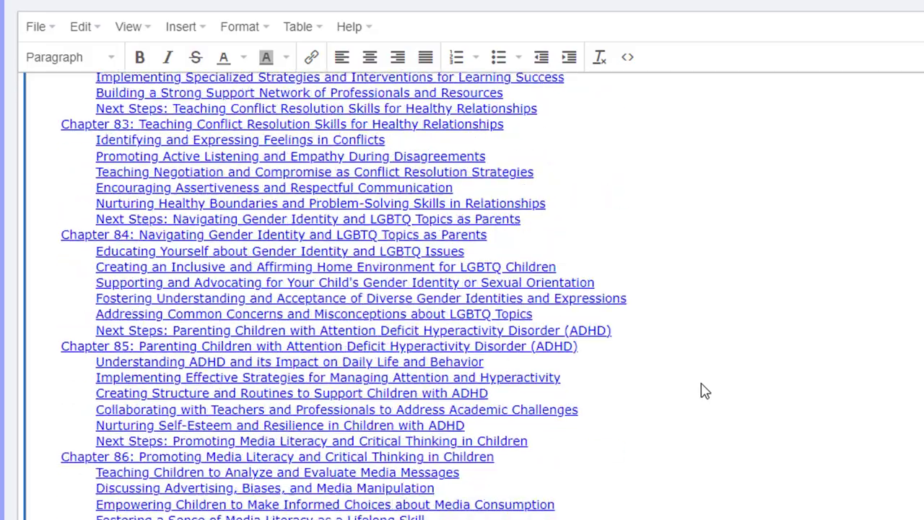
pyautogui.scroll(20, 704, 390)
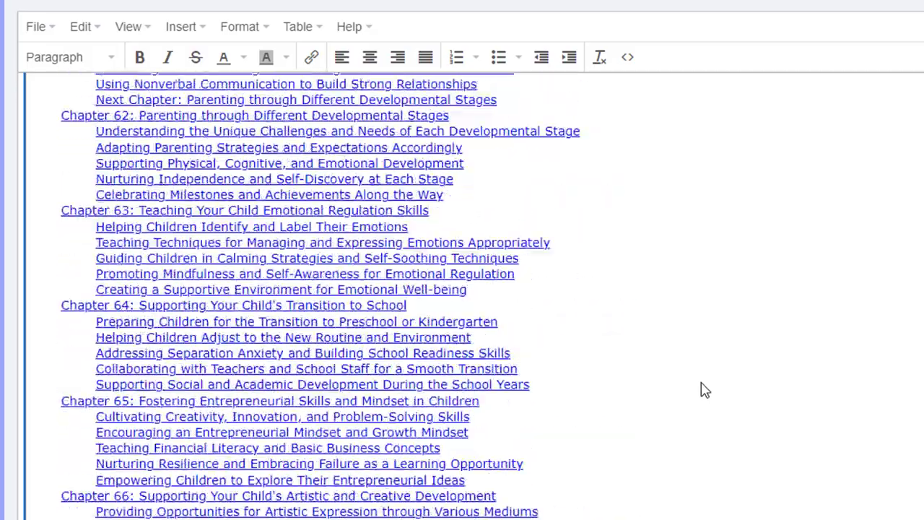
pyautogui.scroll(20, 712, 386)
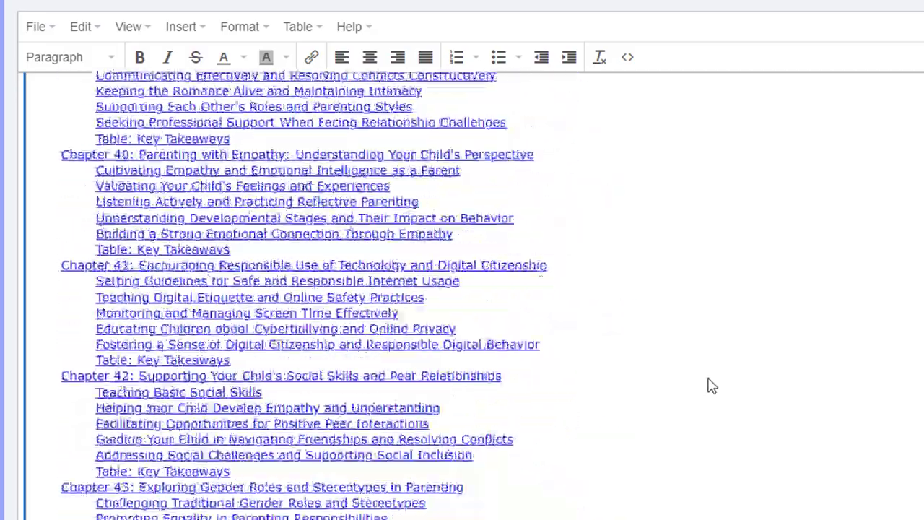
pyautogui.scroll(20, 711, 386)
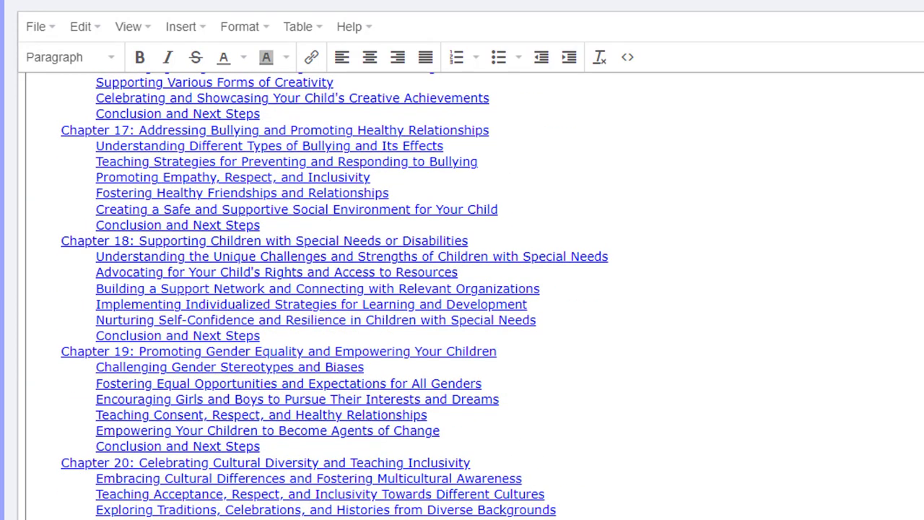
pyautogui.scroll(20, 602, 330)
pyautogui.scroll(-3, 602, 330)
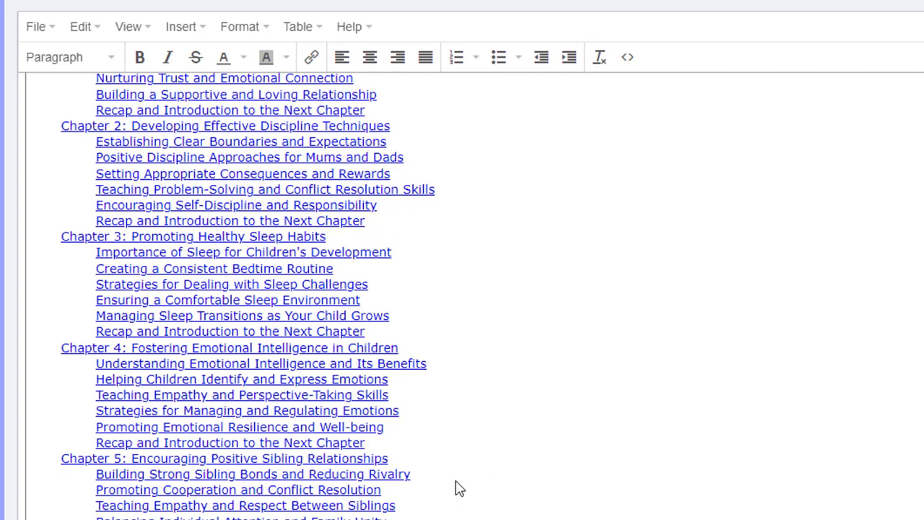
pyautogui.scroll(3, 466, 488)
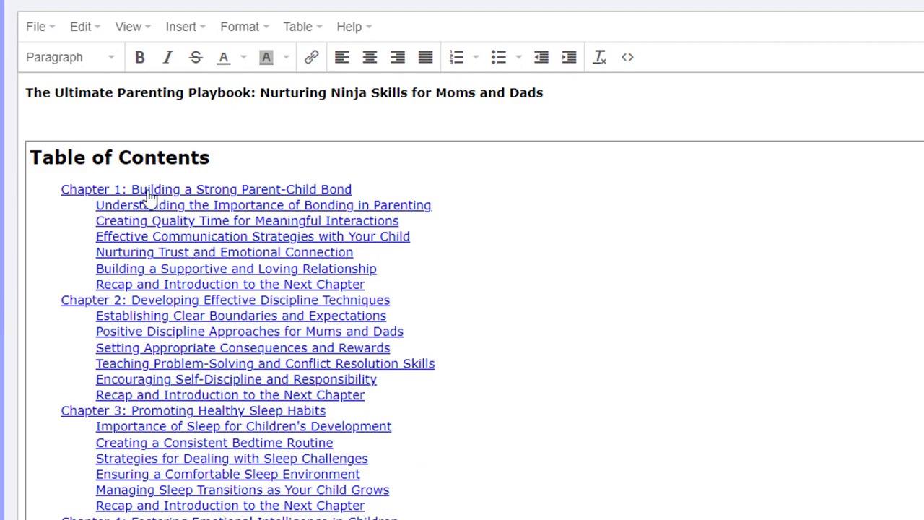
# Look through the chapter and subsection entries in the table of contents and sample the chapter text below it.
pyautogui.hotkey('alt', 'Tab')
pyautogui.scroll(-4, 101, 453)
pyautogui.scroll(-20, 143, 500)
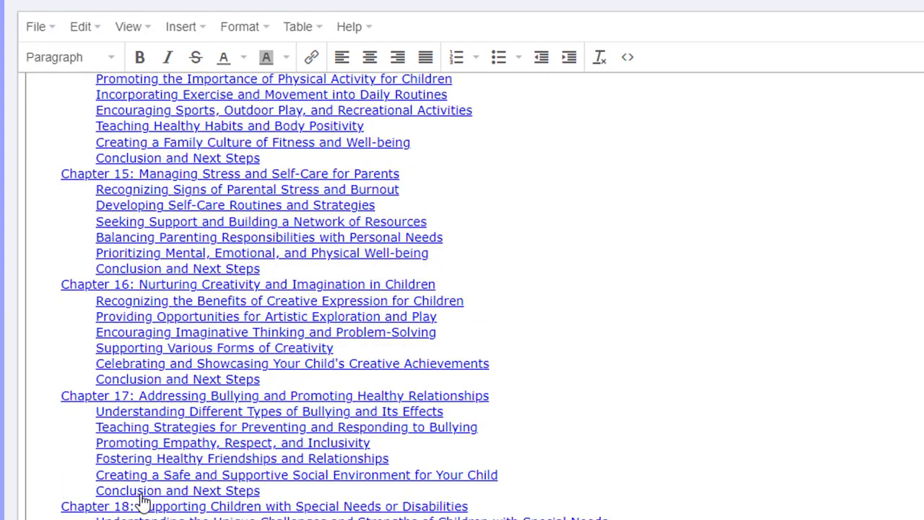
pyautogui.scroll(-15, 143, 500)
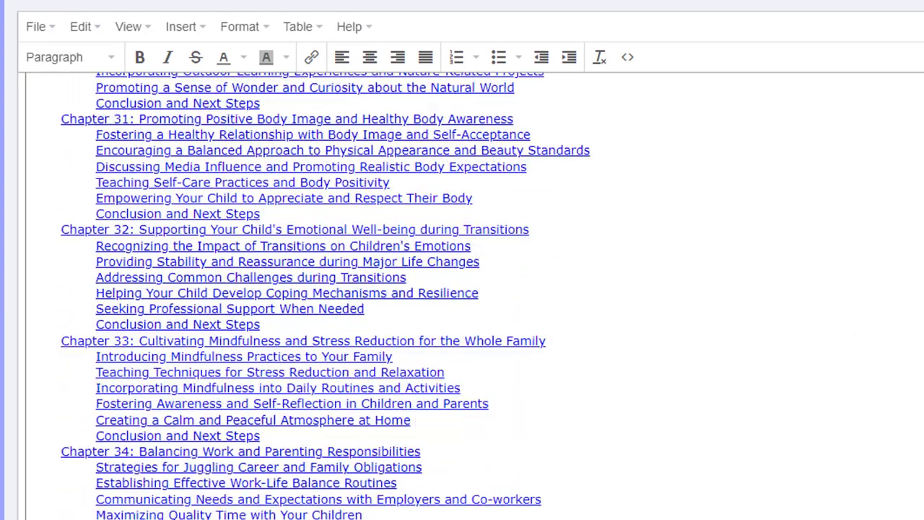
pyautogui.scroll(-20, 462, 296)
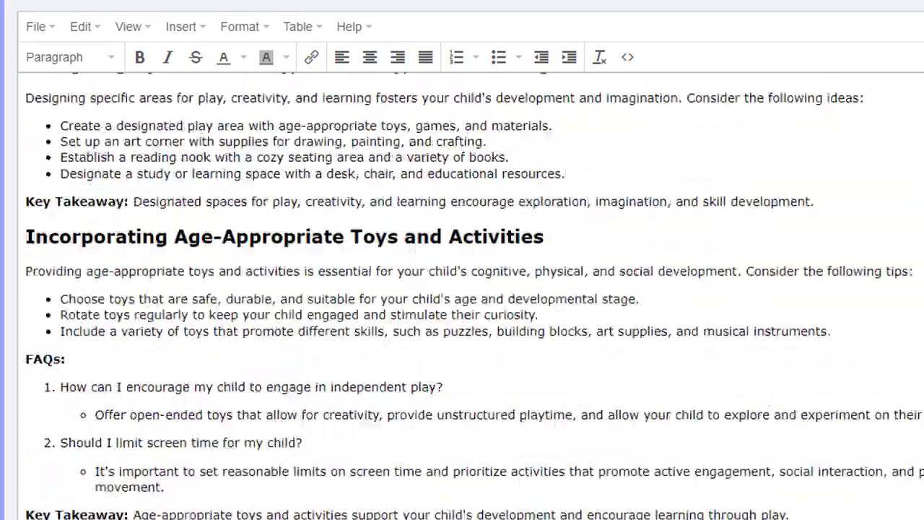
pyautogui.scroll(20, 856, 217)
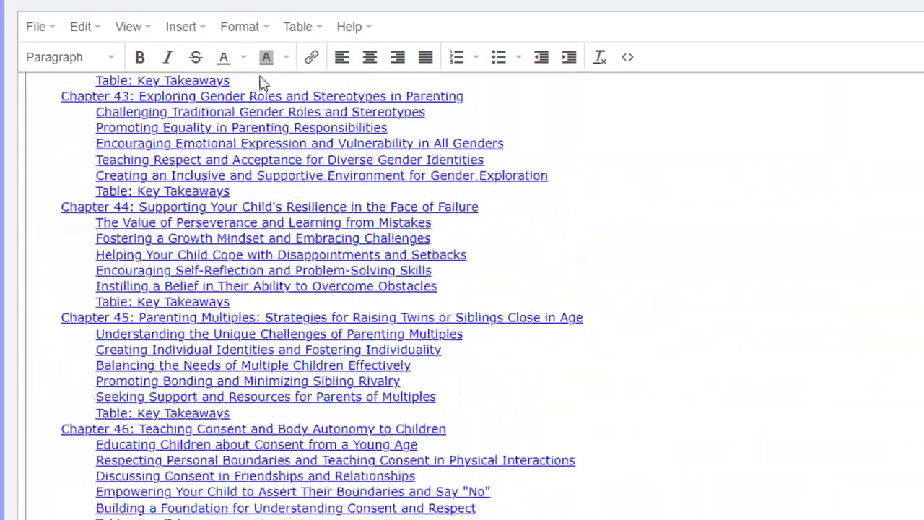
pyautogui.scroll(15, 715, 126)
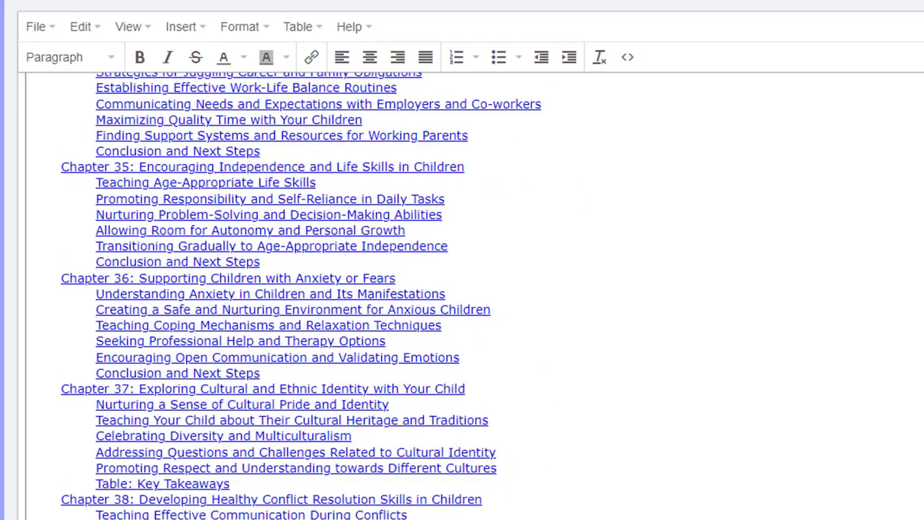
# Examine the Chapter 4 heading, its subheadings and its FAQ section in the body text.
pyautogui.scroll(-20, 712, 150)
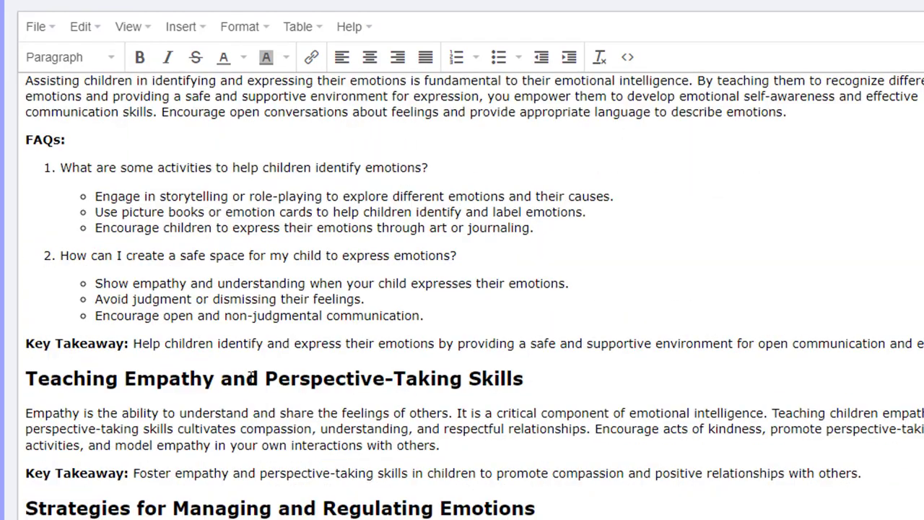
pyautogui.click(246, 378)
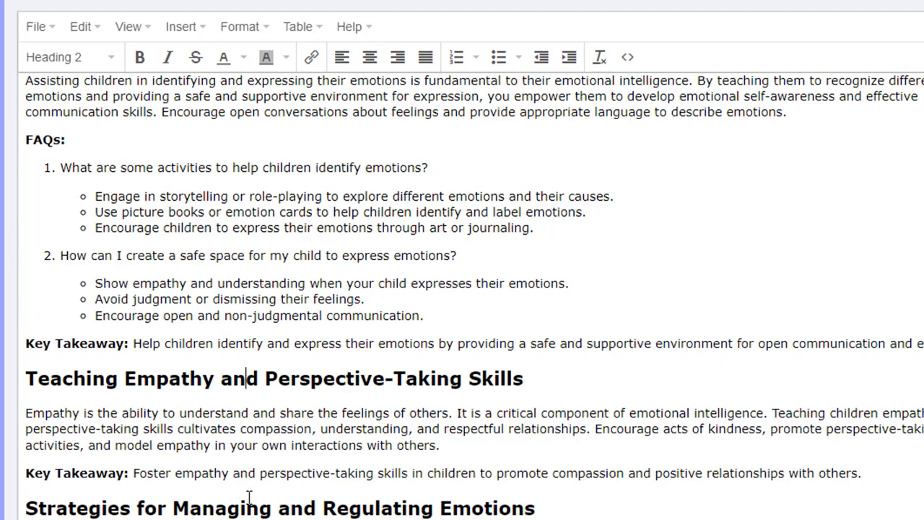
pyautogui.scroll(6, 247, 496)
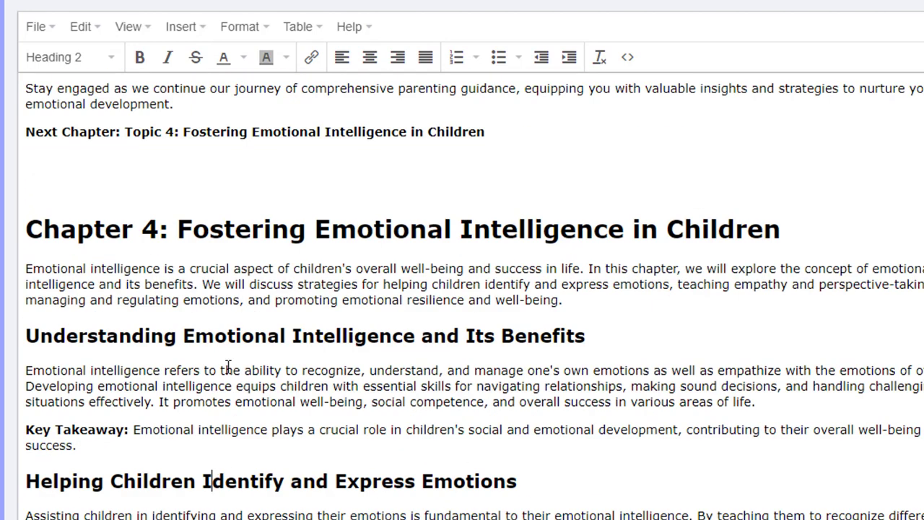
pyautogui.moveTo(193, 229); pyautogui.dragTo(345, 227)
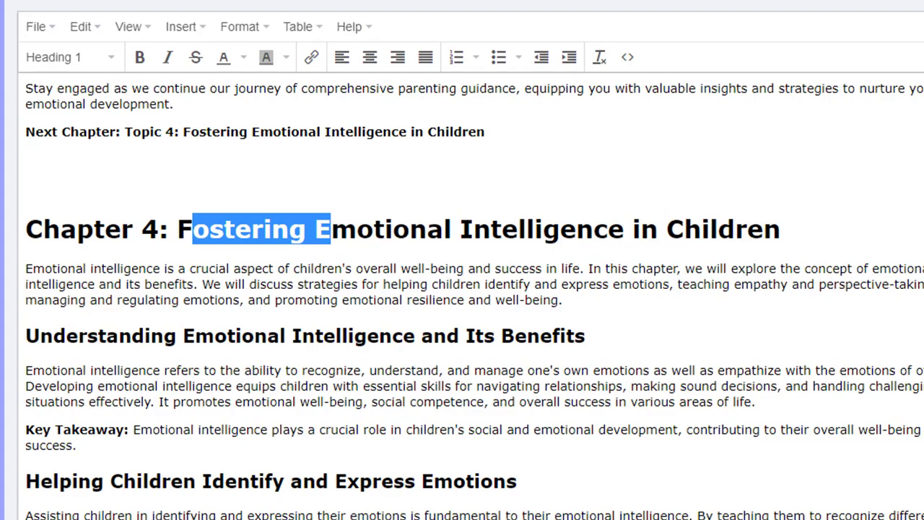
# Return to the start of the document and look over the contents entries for roughly the first 28 chapters.
pyautogui.hotkey('ctrl', 'Home')
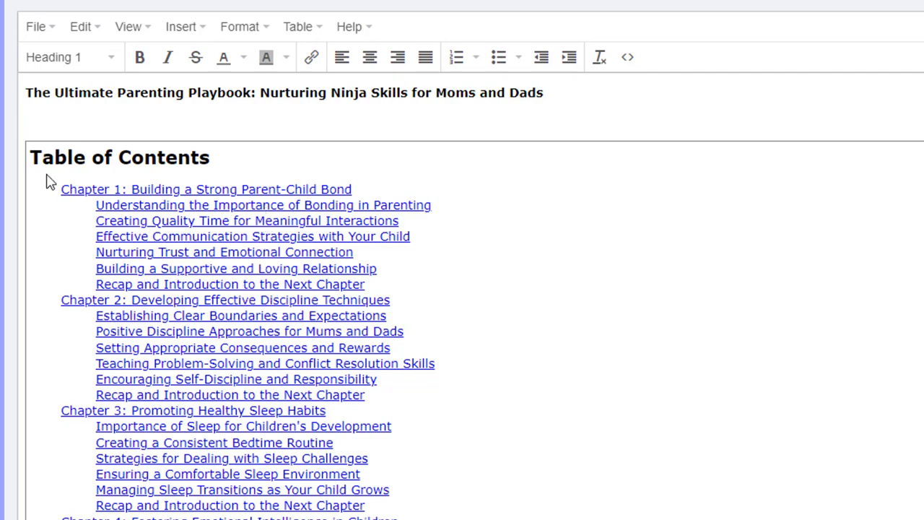
pyautogui.scroll(-10, 141, 509)
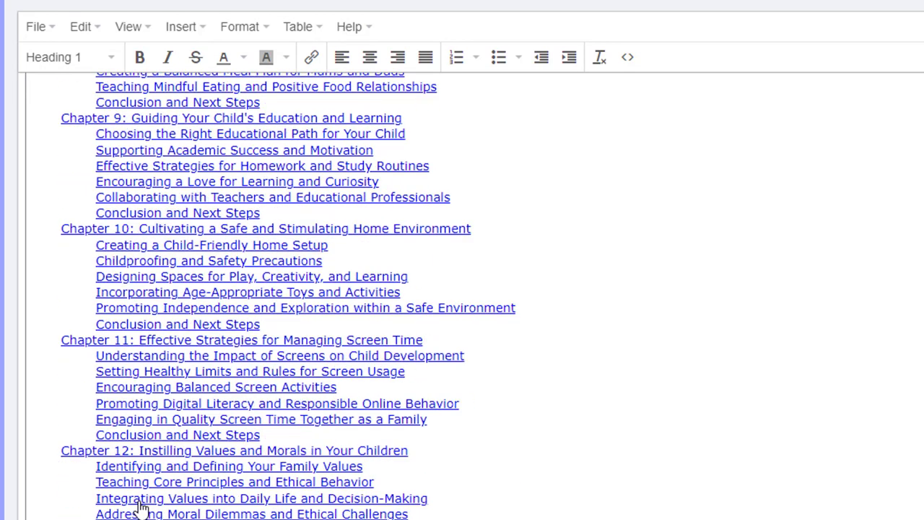
pyautogui.scroll(-20, 141, 509)
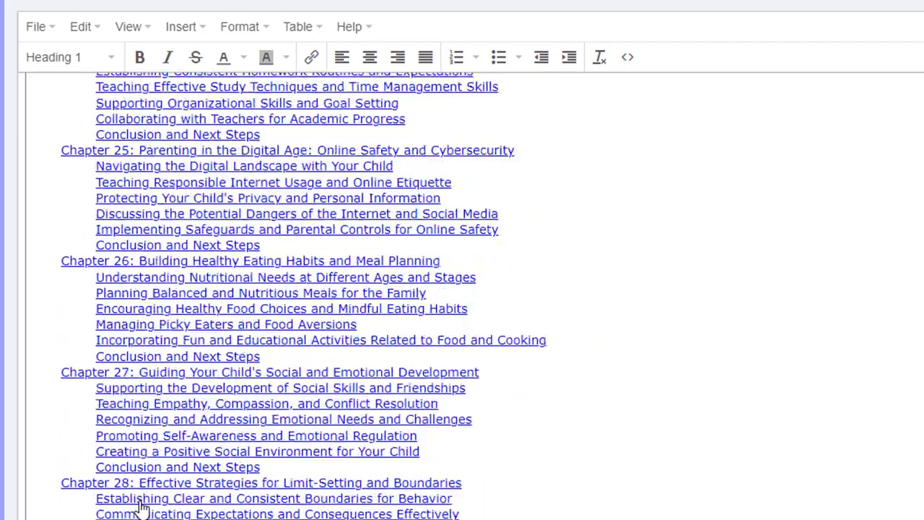
pyautogui.scroll(20, 142, 508)
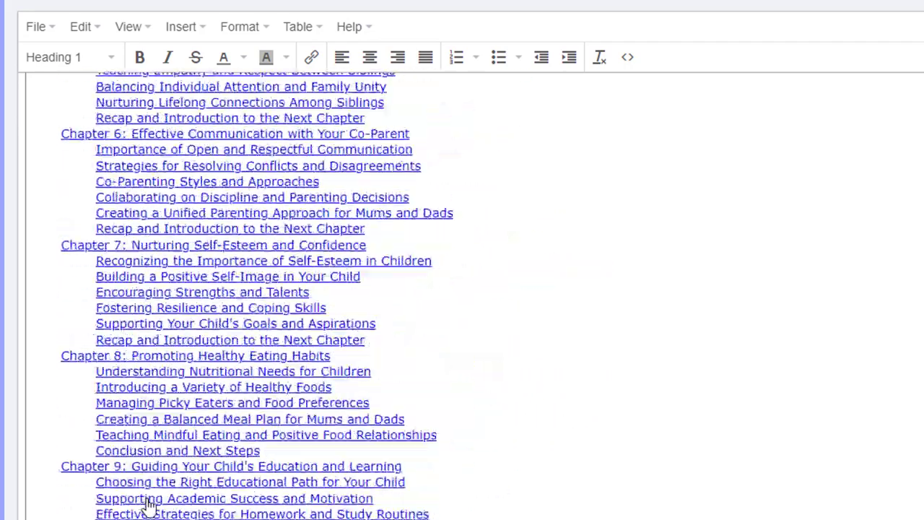
# Look over the first chapters in the table of contents, sample the bullying and friendship sections, and return to the document's start.
pyautogui.scroll(5, 147, 505)
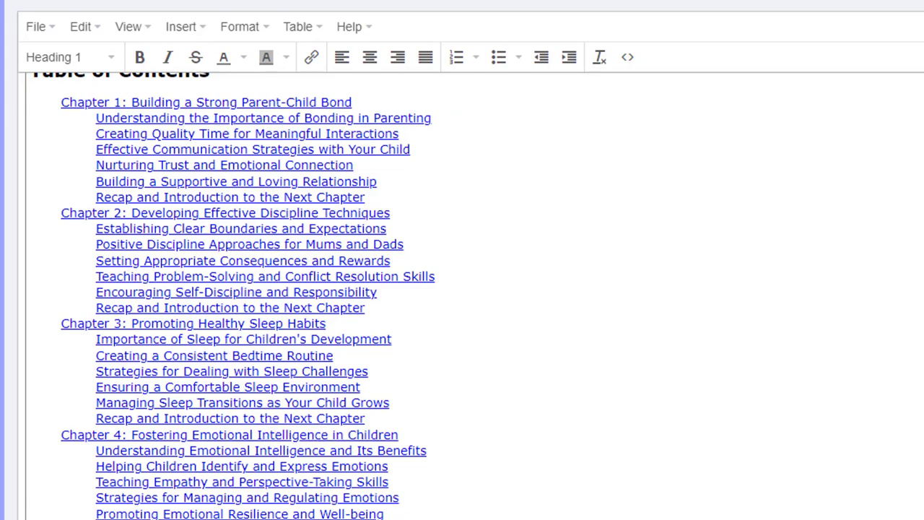
pyautogui.scroll(-20, 462, 288)
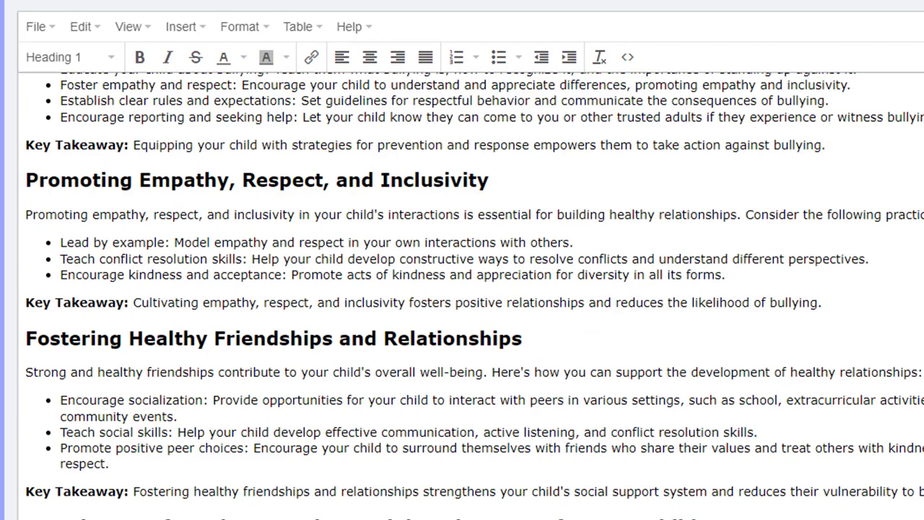
pyautogui.hotkey('ctrl', 'Home')
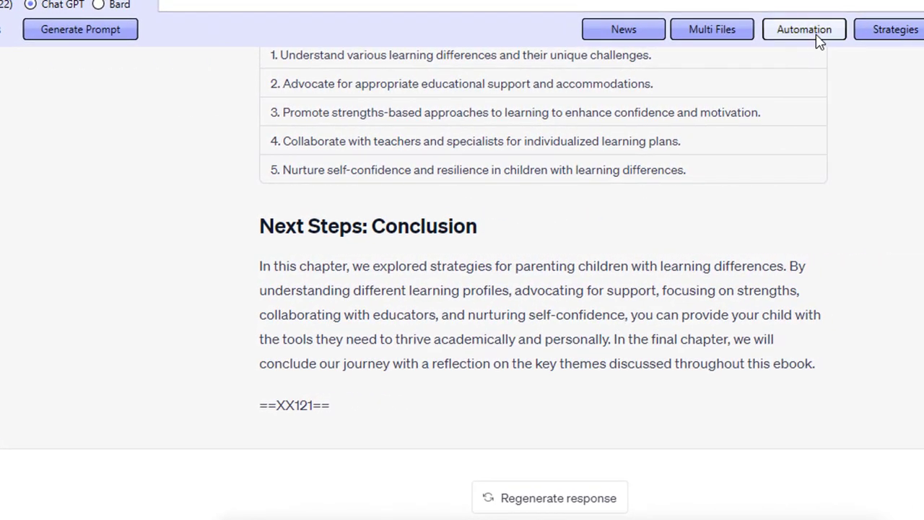
# Switch to the prompt automation tool, inspect the minimum and maximum delay between prompts in the automation settings, and close them.
pyautogui.click(818, 40)
pyautogui.doubleClick(407, 218)
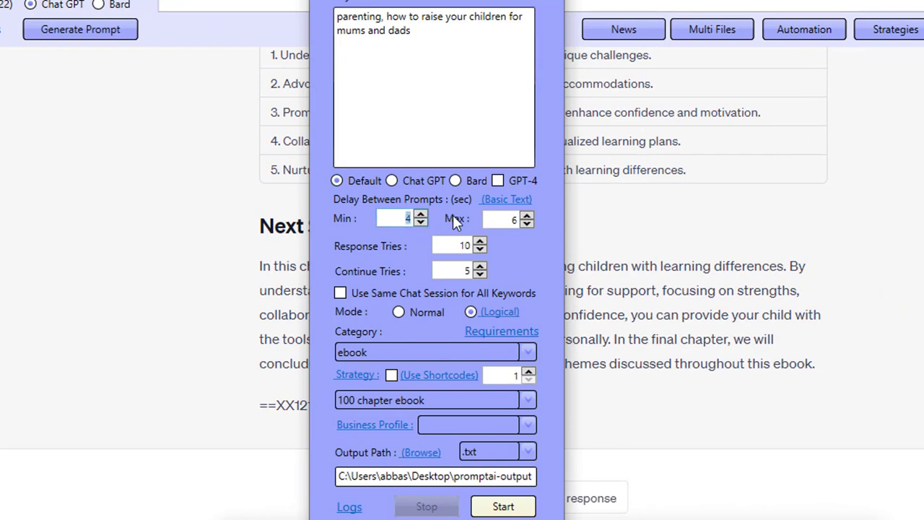
pyautogui.click(406, 224)
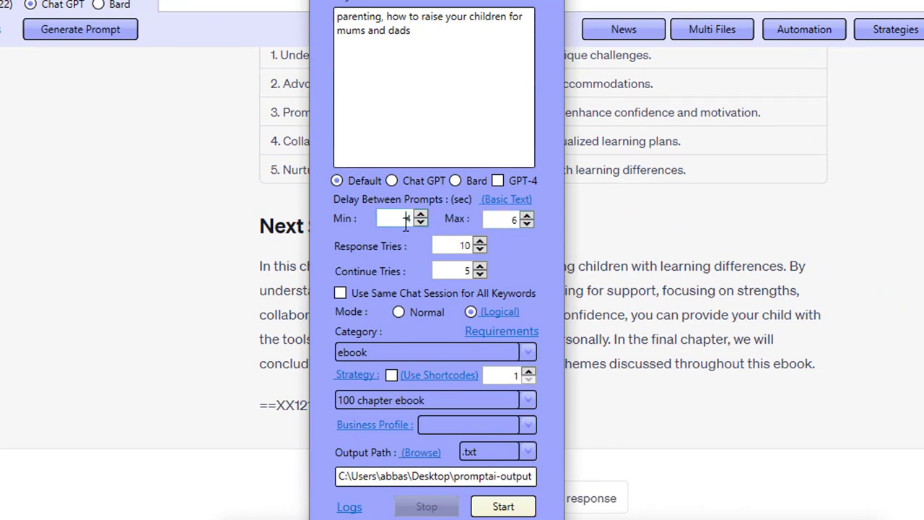
pyautogui.doubleClick(503, 220)
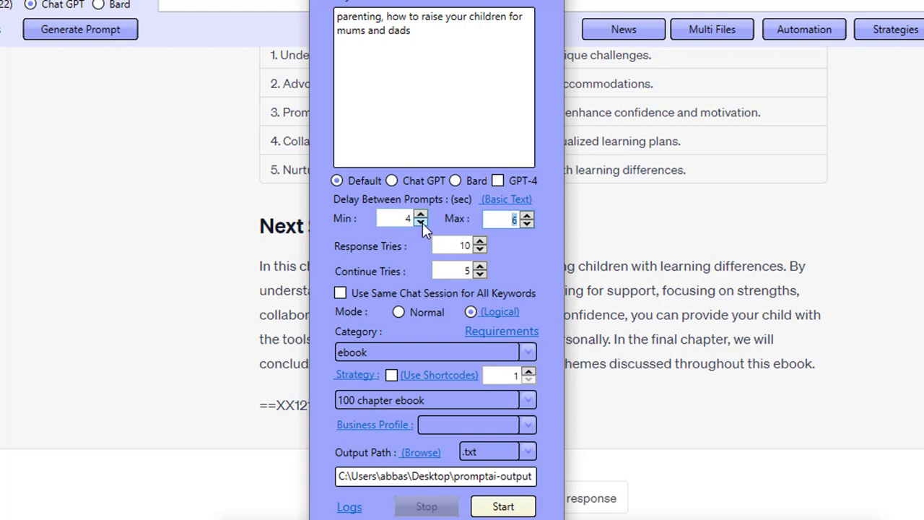
pyautogui.click(423, 222)
pyautogui.click(419, 216)
pyautogui.click(2, 58)
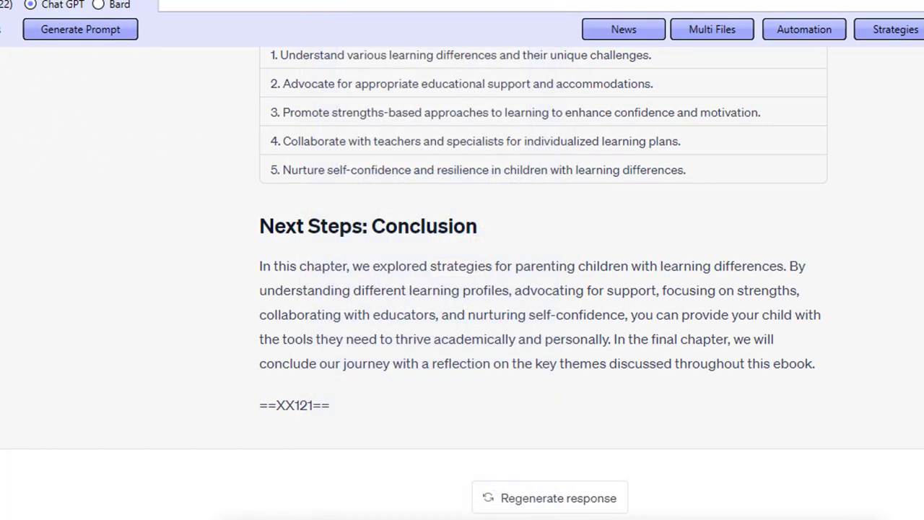
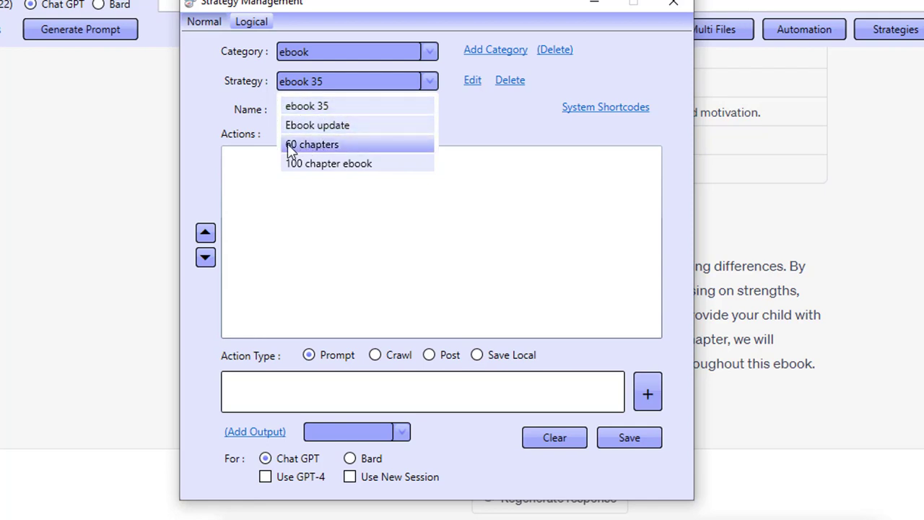
# Load the 100 chapter ebook strategy for editing and read the title prompt in its first action, closing it without changes.
pyautogui.click(343, 165)
pyautogui.click(473, 81)
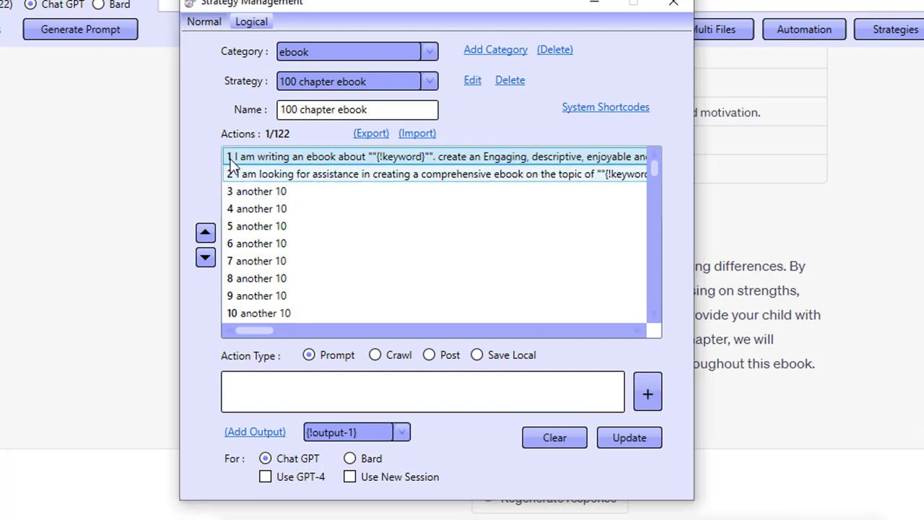
pyautogui.doubleClick(305, 161)
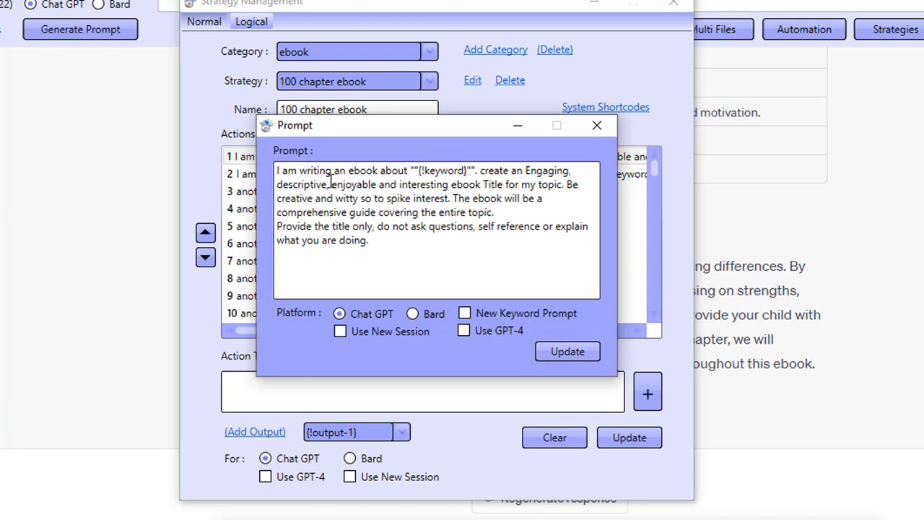
pyautogui.moveTo(430, 173); pyautogui.dragTo(422, 185)
pyautogui.click(449, 171)
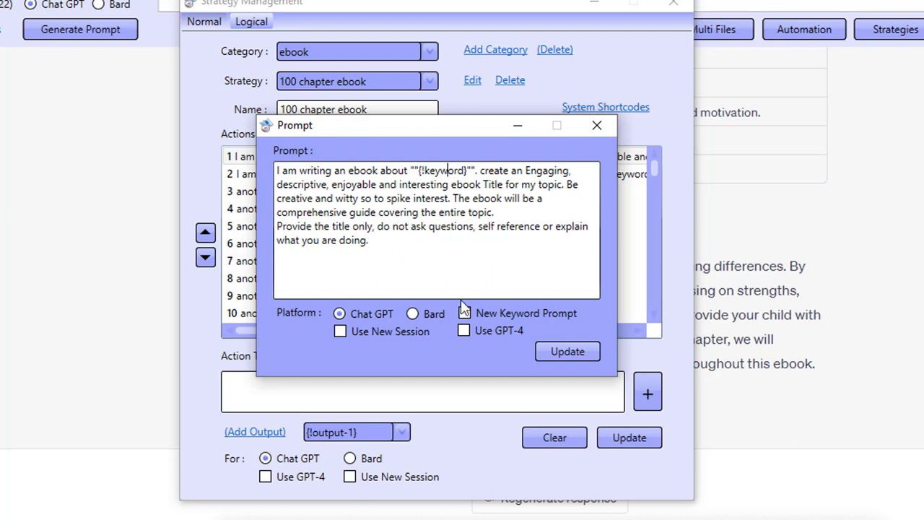
pyautogui.click(597, 126)
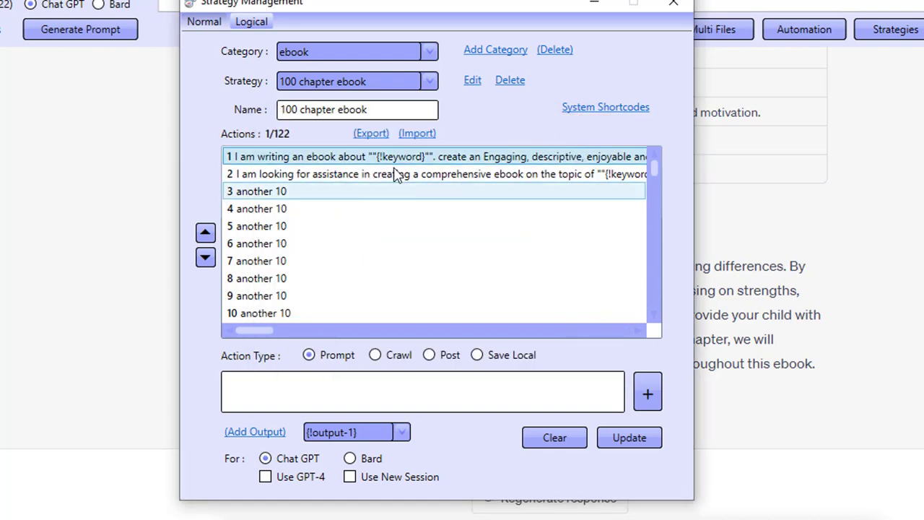
# Open the second action's prompt and read its instructions for generating 100 topics with outlines, 10 topics at a time.
pyautogui.click(340, 176)
pyautogui.doubleClick(340, 177)
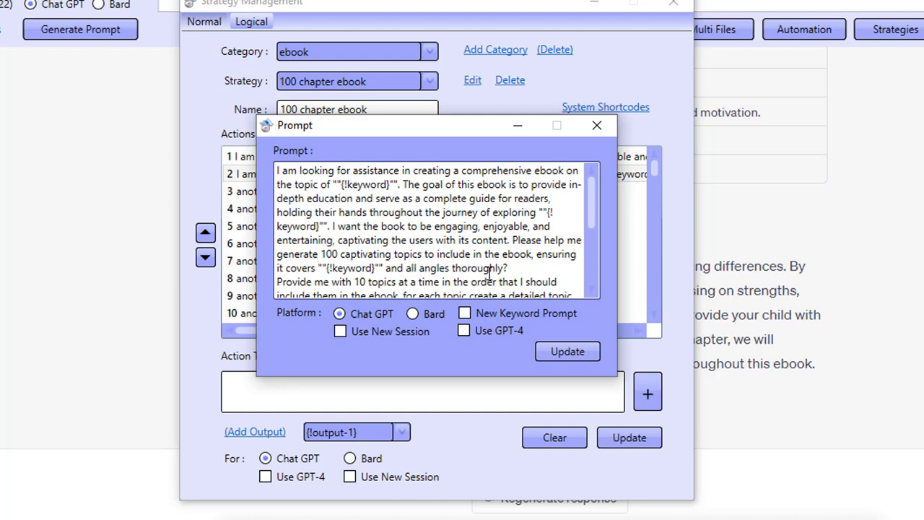
pyautogui.moveTo(510, 269); pyautogui.dragTo(413, 269)
pyautogui.scroll(-3, 414, 274)
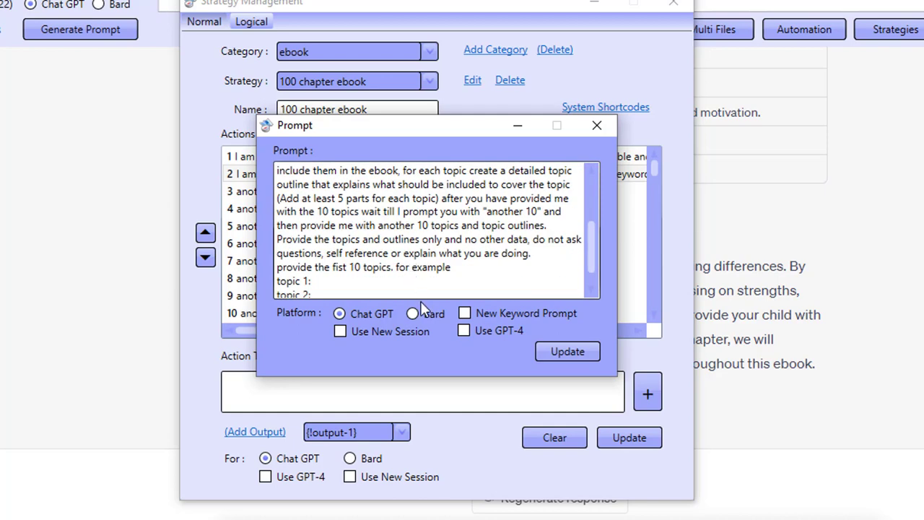
pyautogui.scroll(1, 432, 249)
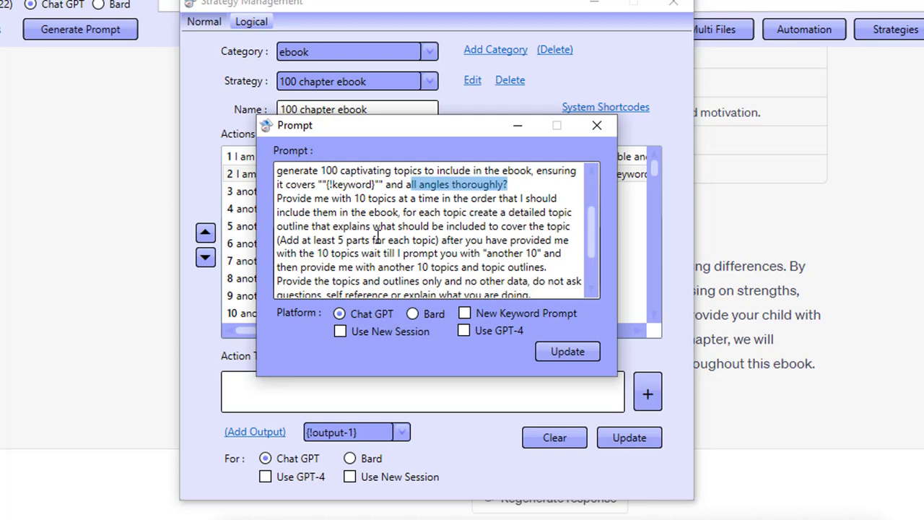
pyautogui.click(433, 238)
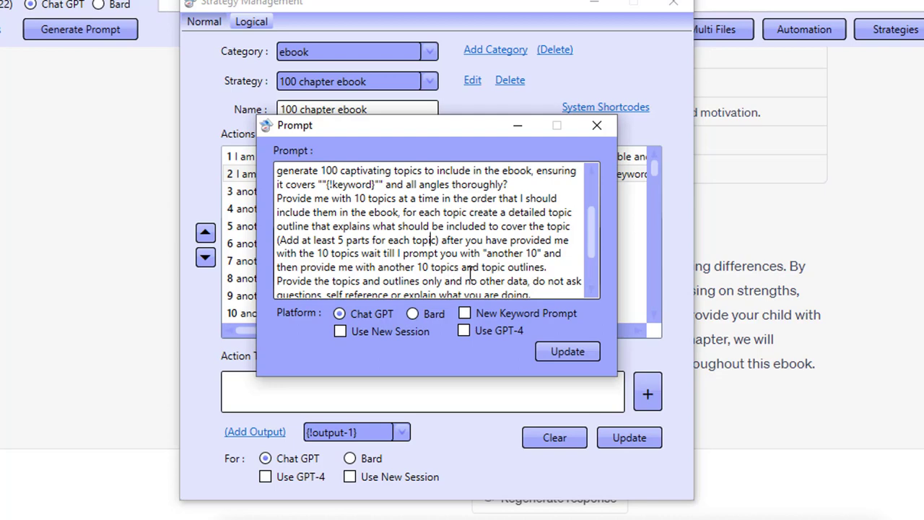
pyautogui.moveTo(498, 267); pyautogui.dragTo(544, 268)
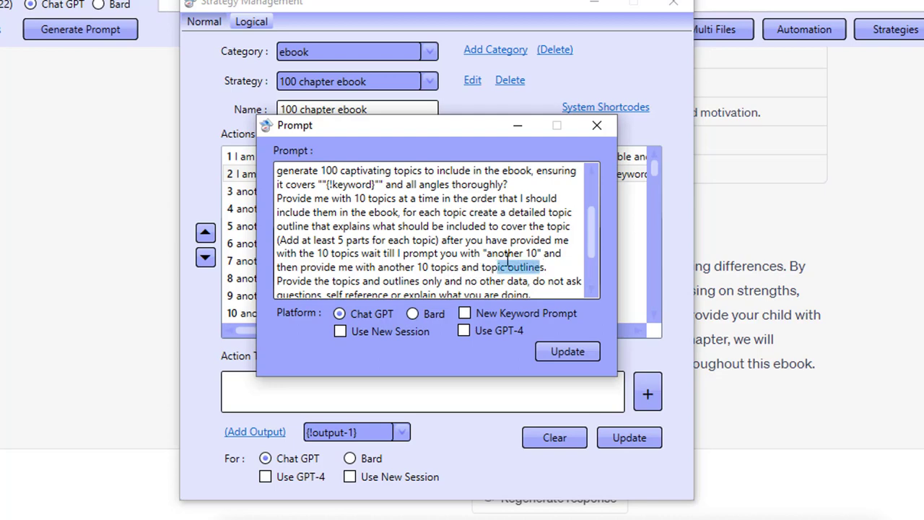
pyautogui.scroll(-1, 508, 260)
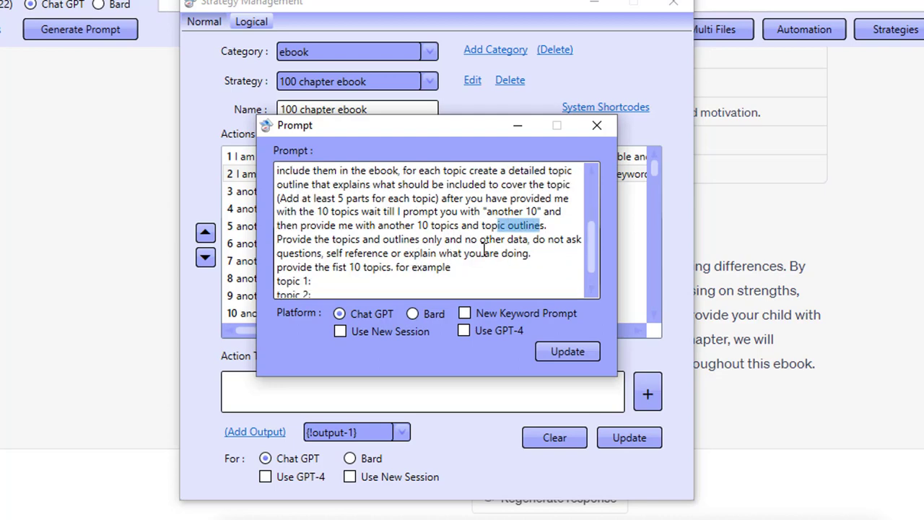
pyautogui.scroll(-1, 325, 263)
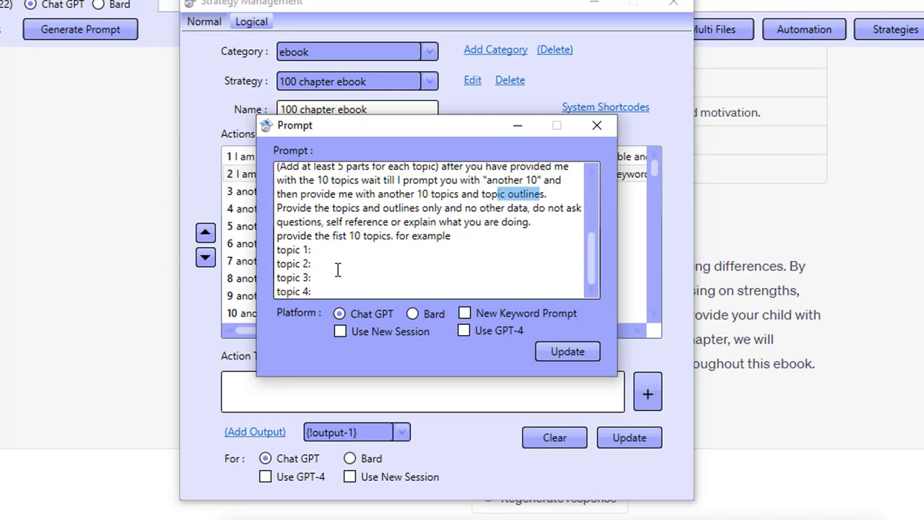
# Reread the topic and outline prompt from its beginning to the example topic list, and close it without changes.
pyautogui.scroll(1, 418, 243)
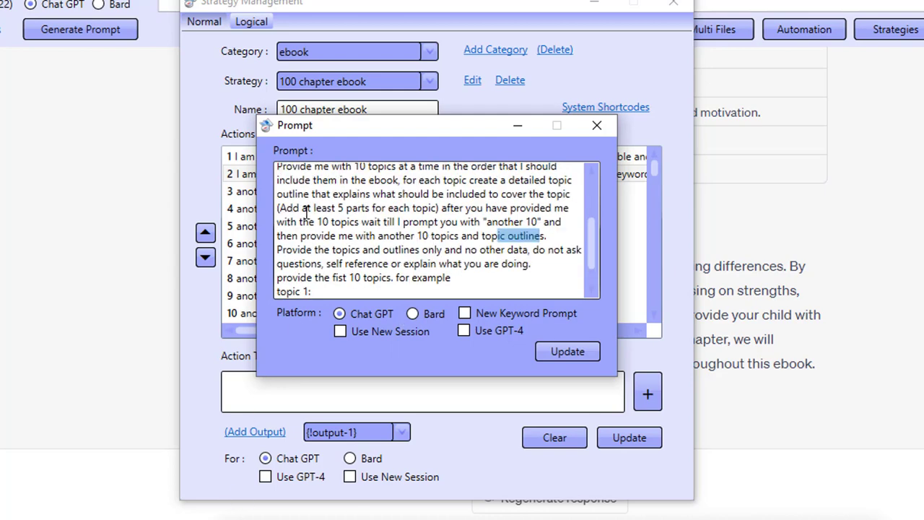
pyautogui.scroll(3, 365, 230)
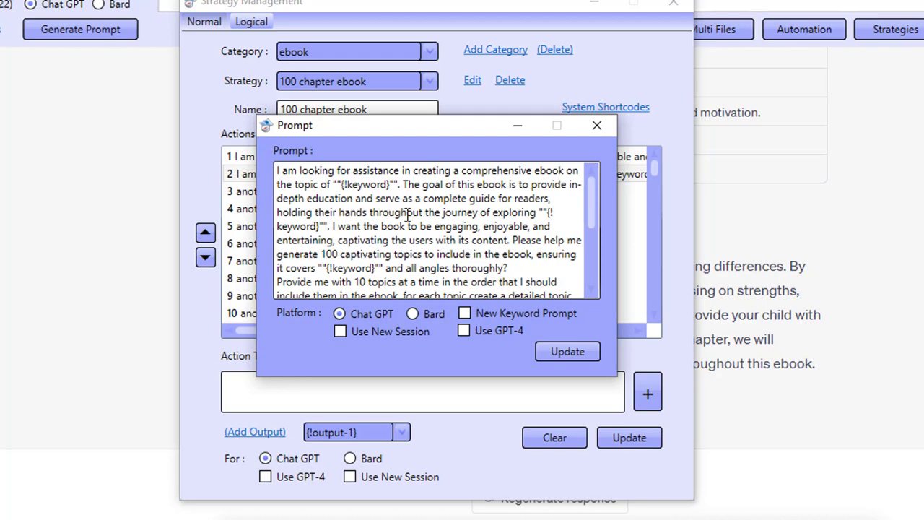
pyautogui.scroll(-3, 426, 217)
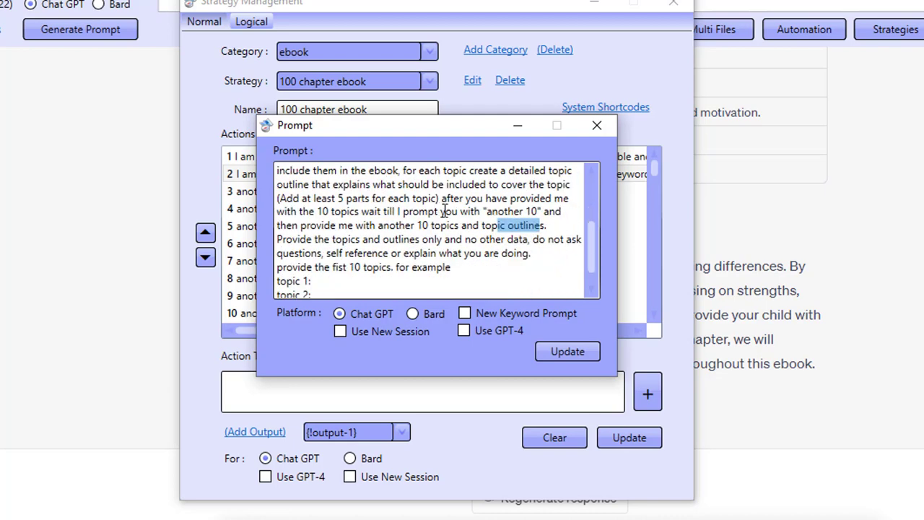
pyautogui.scroll(-1, 448, 210)
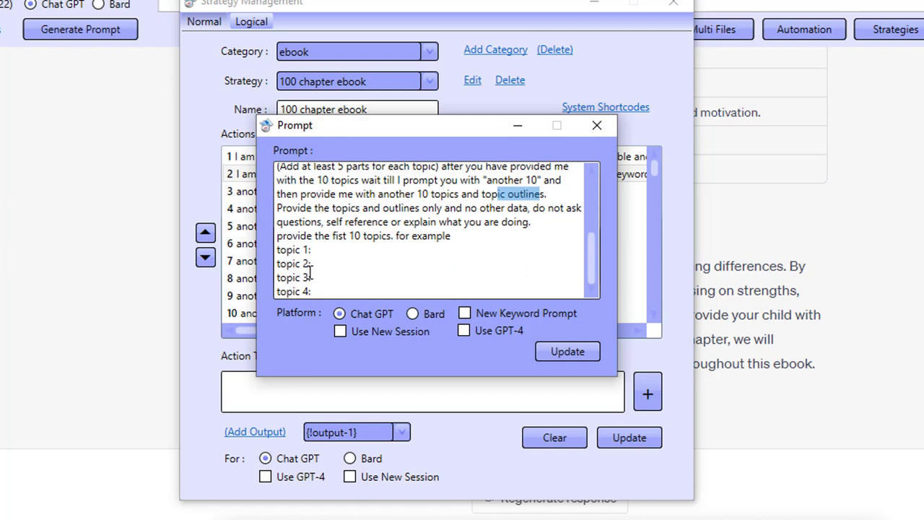
pyautogui.click(597, 127)
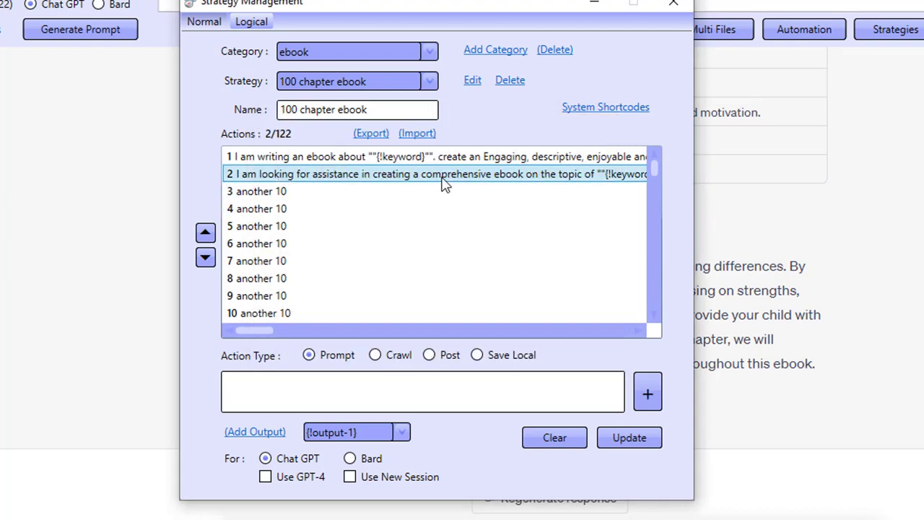
# Check the repeated "another 10" actions 3 to 11 and look down the list to the first chapter-writing actions.
pyautogui.doubleClick(274, 193)
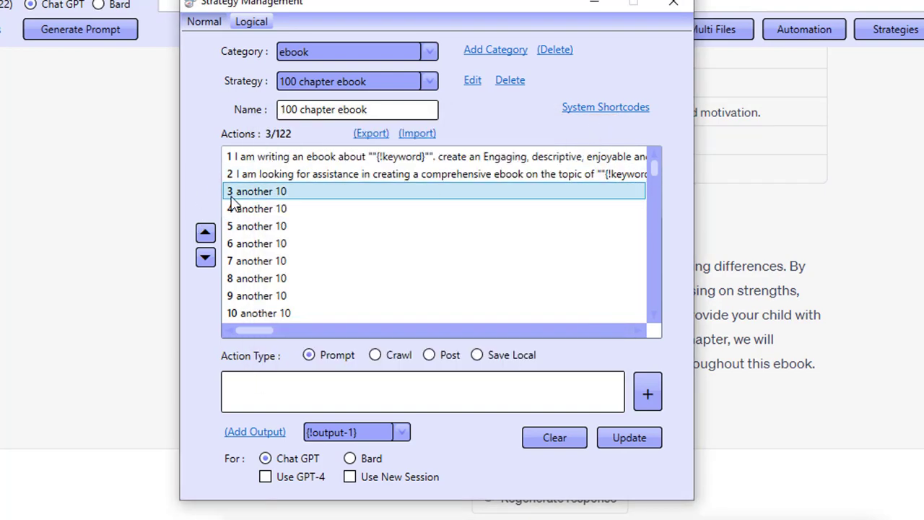
pyautogui.doubleClick(239, 207)
pyautogui.click(586, 129)
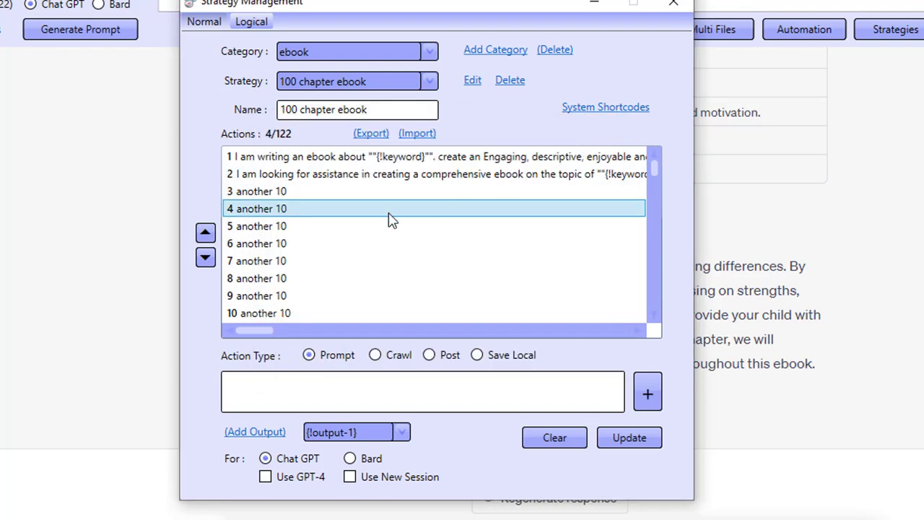
pyautogui.click(289, 315)
pyautogui.scroll(-1, 290, 316)
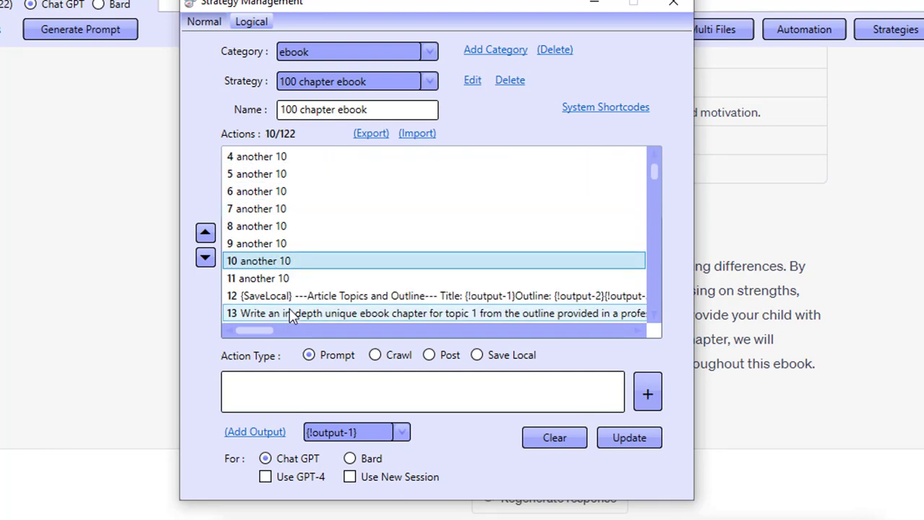
pyautogui.scroll(-1, 300, 278)
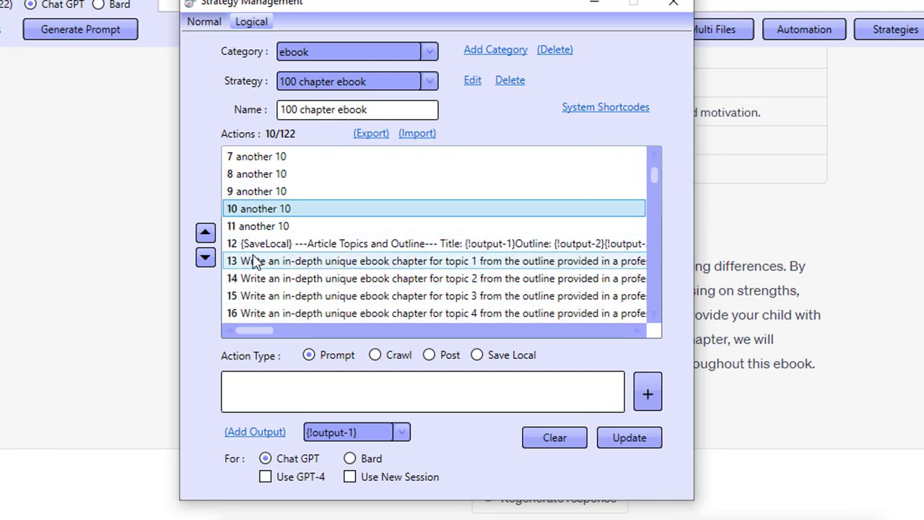
# Open action 12's SaveLocal prompt, examine its title and outline output shortcodes from {!output-1} to {!output-11}, and close it without changes.
pyautogui.doubleClick(366, 249)
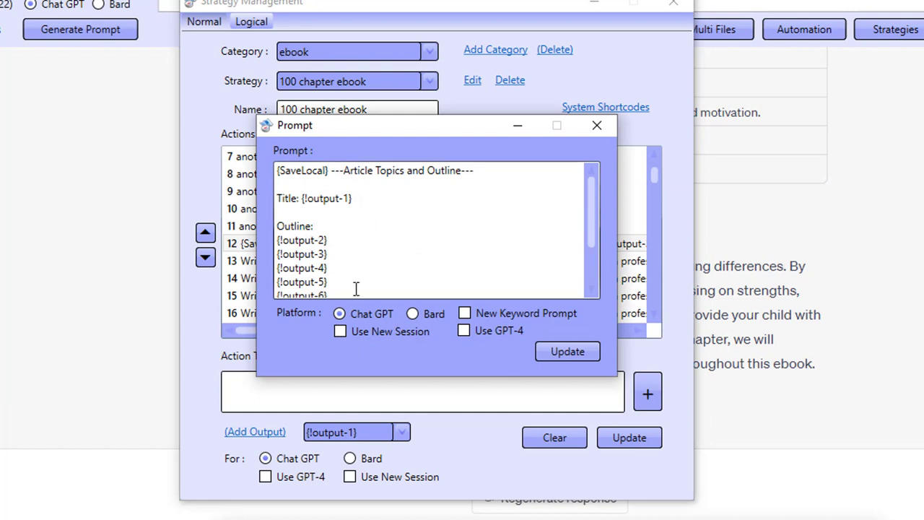
pyautogui.moveTo(335, 175); pyautogui.dragTo(495, 176)
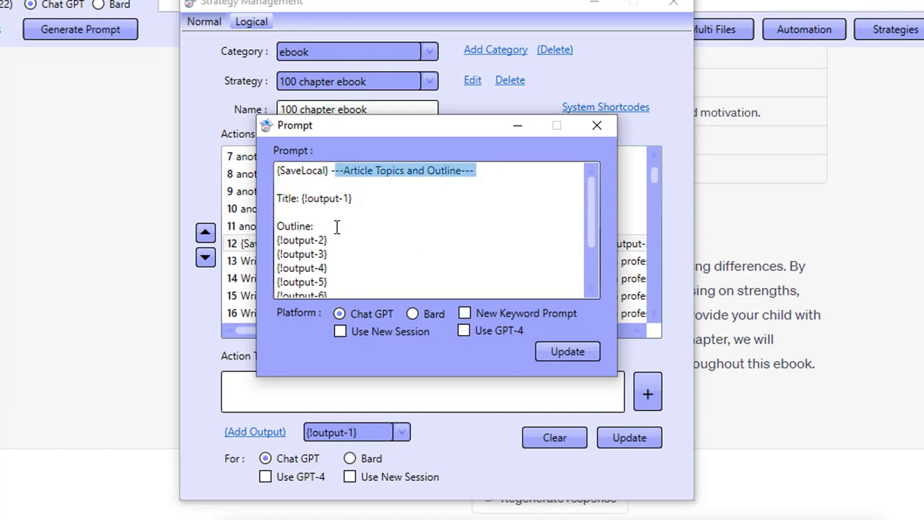
pyautogui.click(299, 189)
pyautogui.scroll(-2, 332, 233)
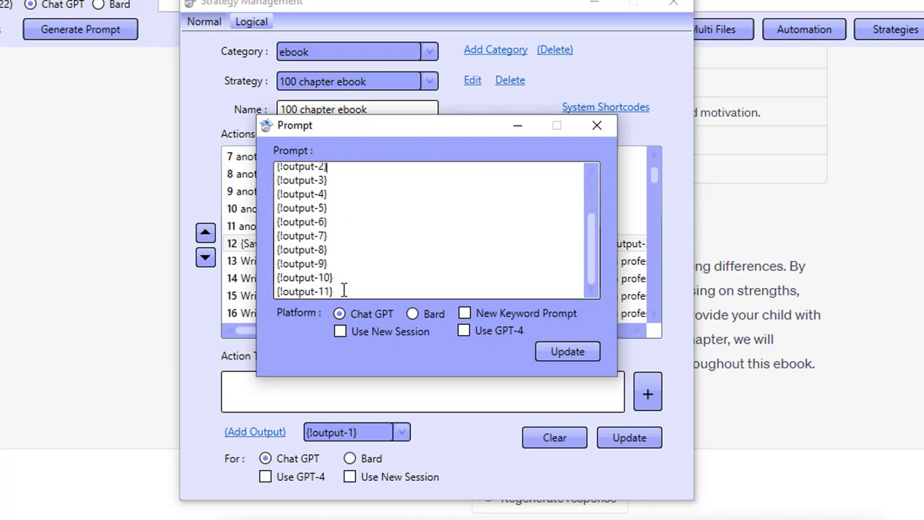
pyautogui.scroll(2, 363, 258)
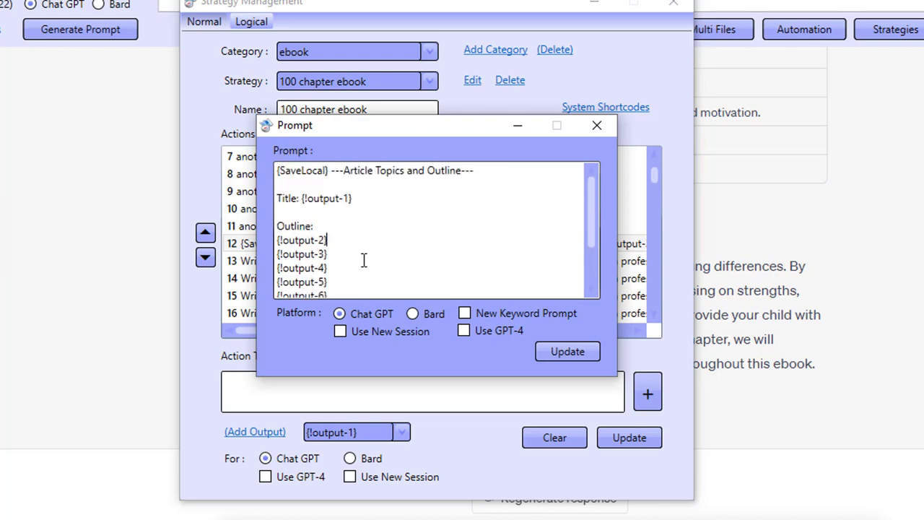
pyautogui.click(408, 235)
pyautogui.moveTo(320, 241); pyautogui.dragTo(273, 259)
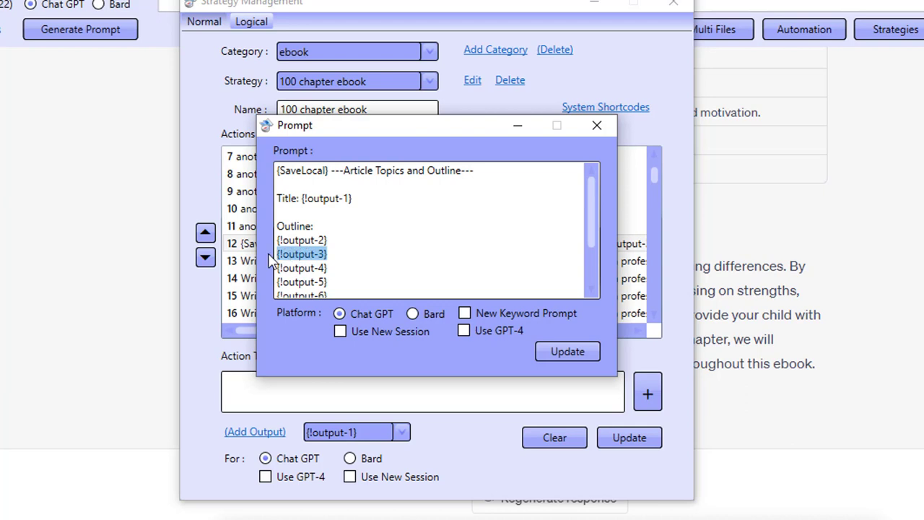
pyautogui.click(328, 267)
pyautogui.moveTo(329, 267); pyautogui.dragTo(276, 268)
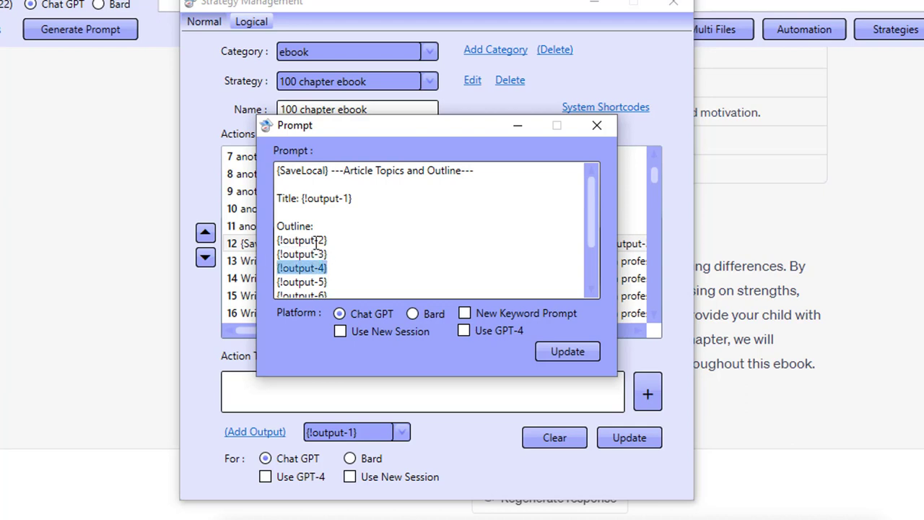
pyautogui.scroll(-1, 316, 244)
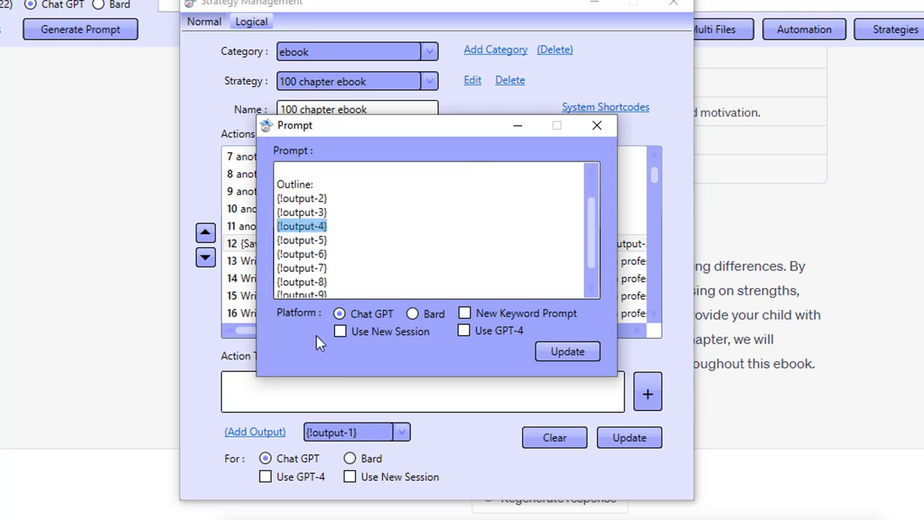
pyautogui.click(596, 125)
# Open action 22's topic 10 chapter prompt, read its writing instructions and outline shortcode {!output-2}, and close it without changes.
pyautogui.scroll(-1, 482, 232)
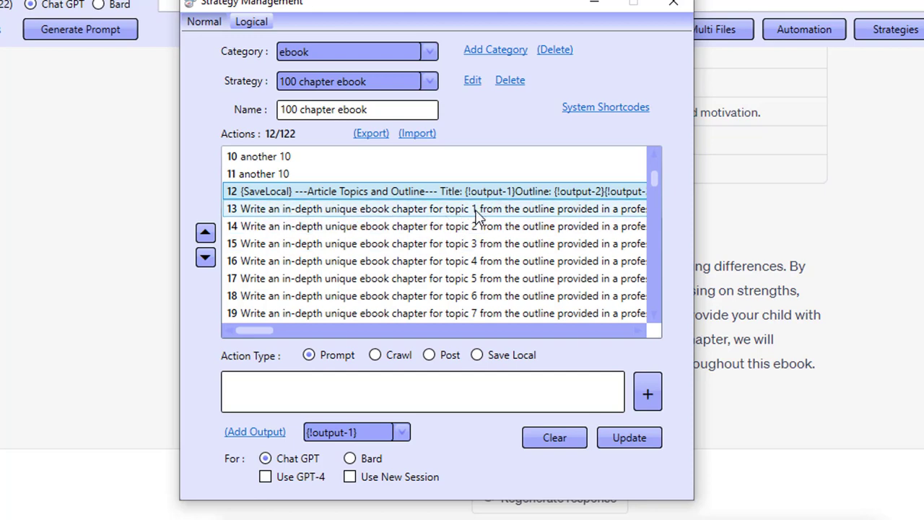
pyautogui.scroll(-1, 486, 296)
pyautogui.scroll(-1, 498, 275)
pyautogui.doubleClick(490, 262)
pyautogui.click(440, 226)
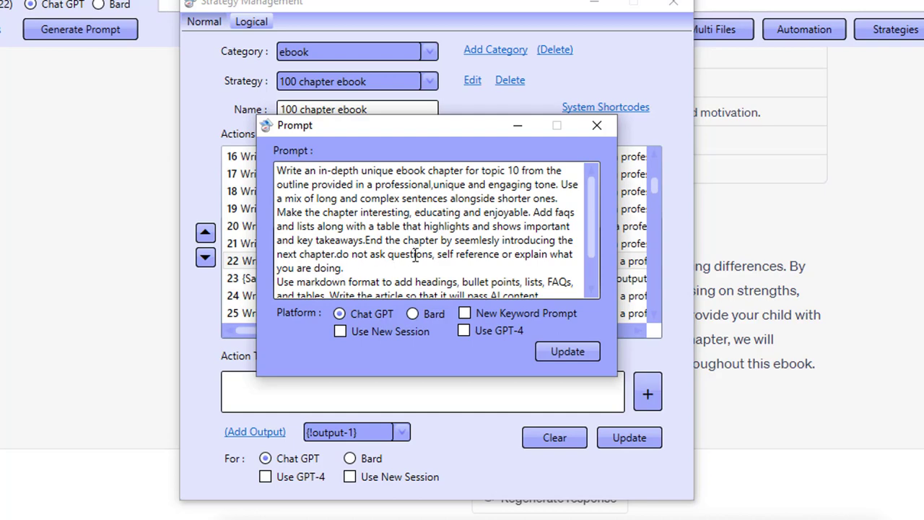
pyautogui.scroll(-2, 448, 241)
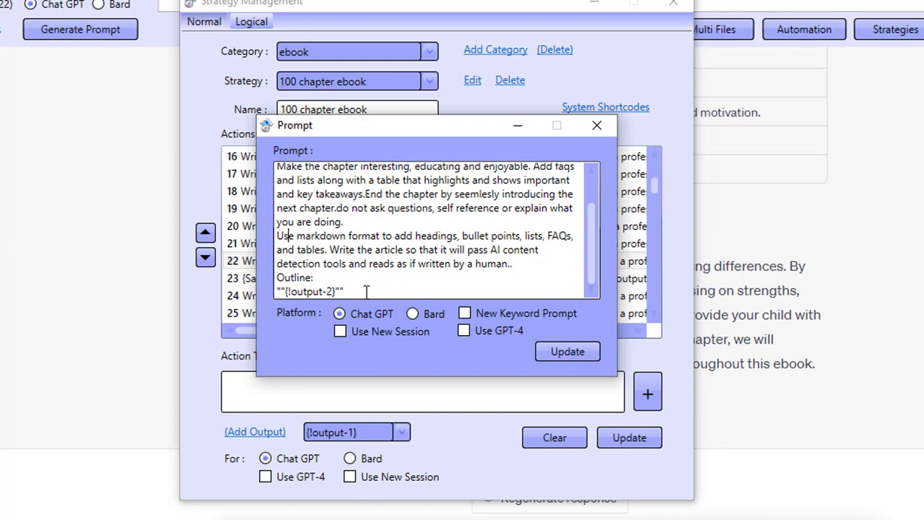
pyautogui.moveTo(344, 292); pyautogui.dragTo(275, 294)
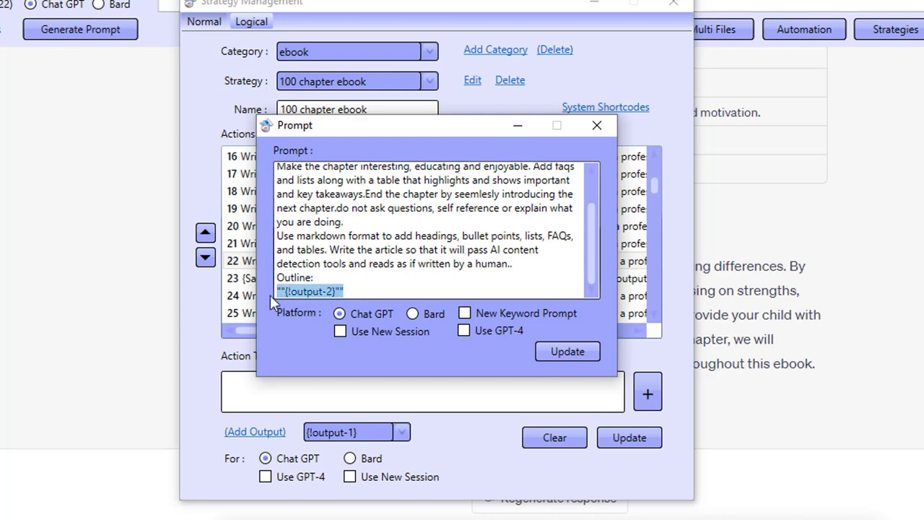
pyautogui.click(312, 291)
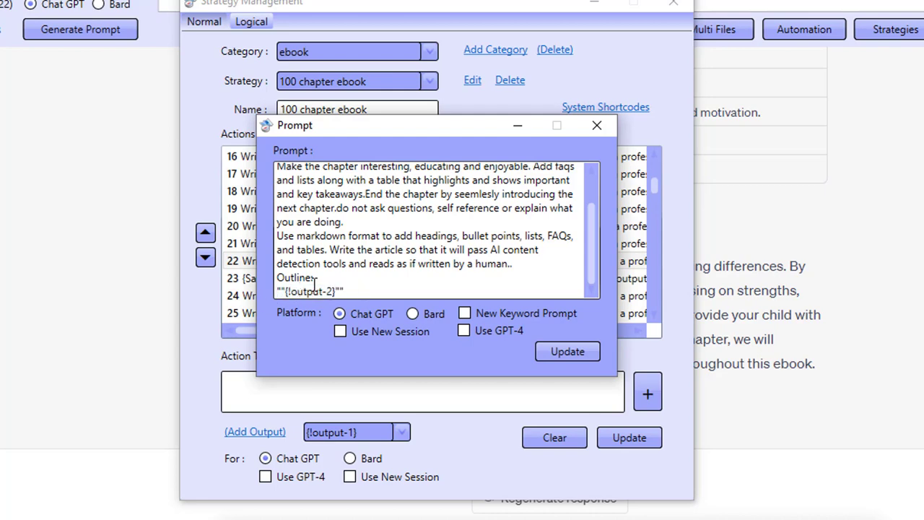
pyautogui.click(588, 126)
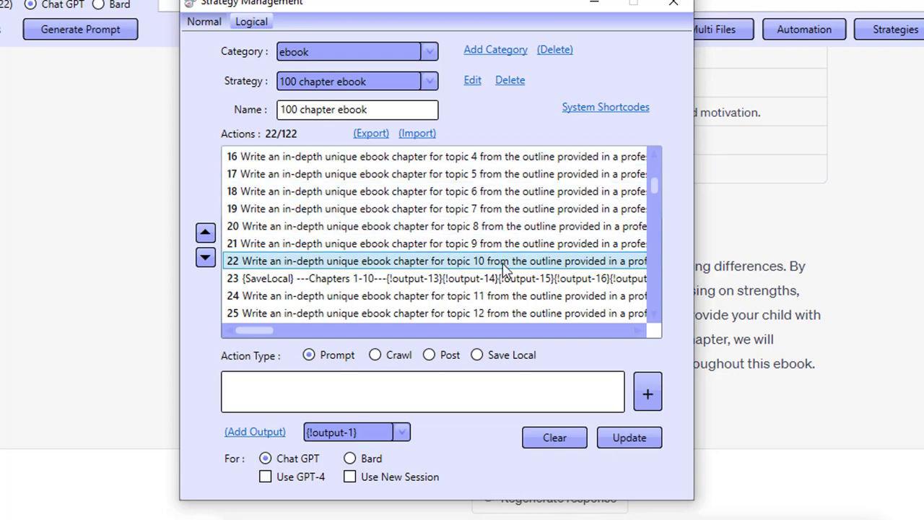
# Open action 24's topic 11 chapter prompt, check which output shortcode supplies its outline, and close it without changes.
pyautogui.doubleClick(436, 302)
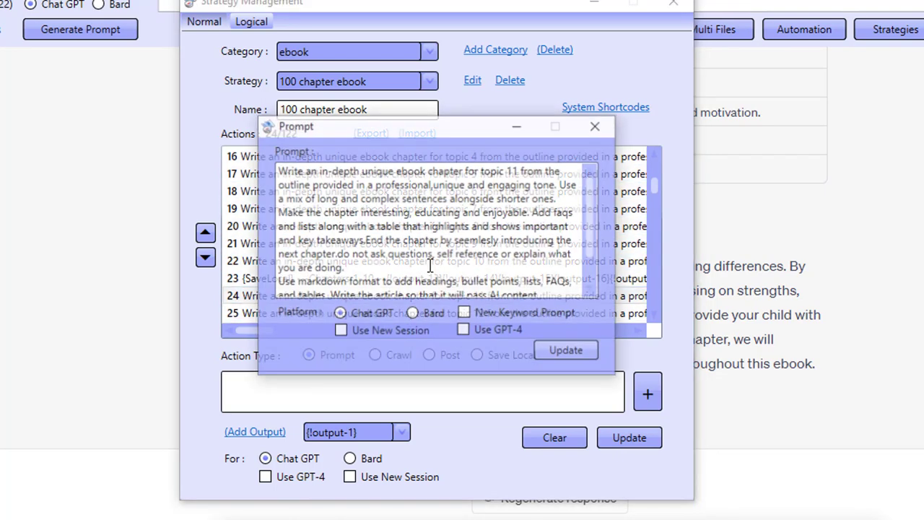
pyautogui.scroll(-1, 505, 173)
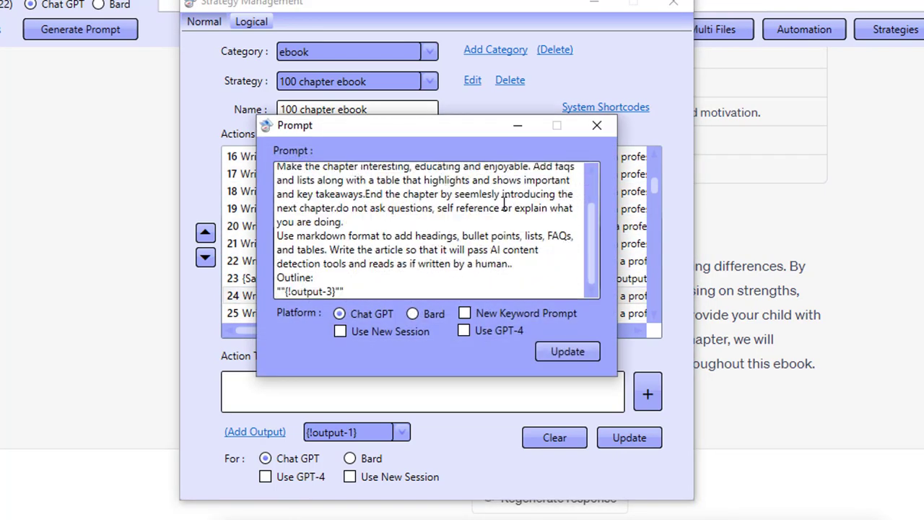
pyautogui.moveTo(339, 291); pyautogui.dragTo(296, 291)
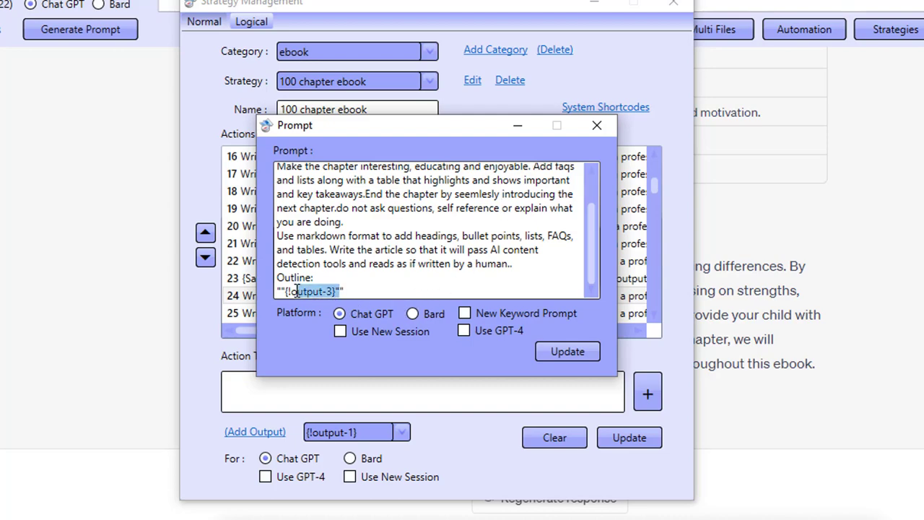
pyautogui.click(597, 125)
# Open action 35's topic 21 chapter prompt, check its outline shortcode, and close it without changes.
pyautogui.scroll(5, 328, 234)
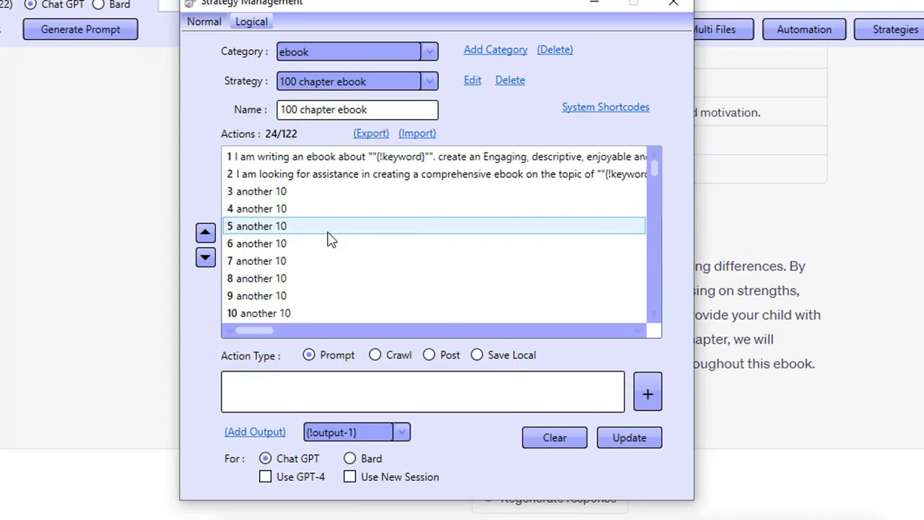
pyautogui.scroll(-3, 341, 254)
pyautogui.scroll(-6, 340, 255)
pyautogui.doubleClick(325, 278)
pyautogui.scroll(-1, 495, 214)
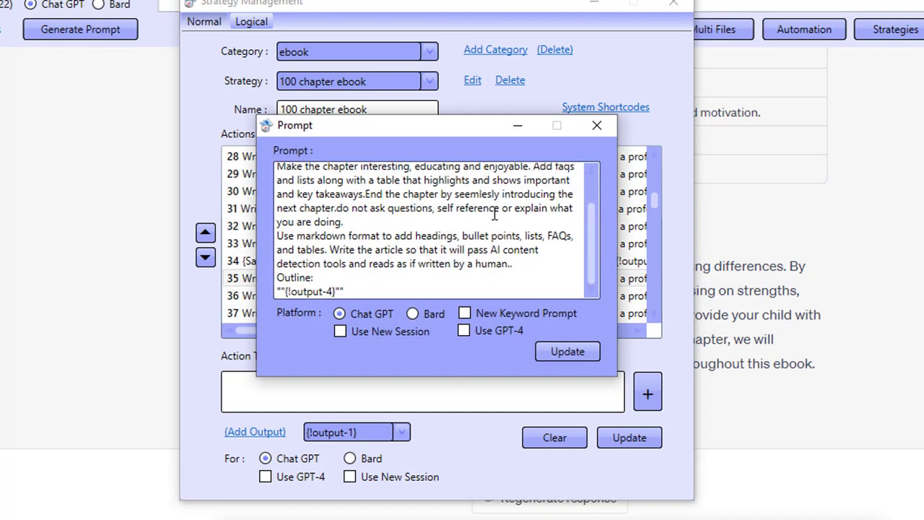
pyautogui.click(597, 126)
# Open action 54's topic 39 chapter prompt, check its outline shortcode, and close it without changes.
pyautogui.scroll(-6, 453, 296)
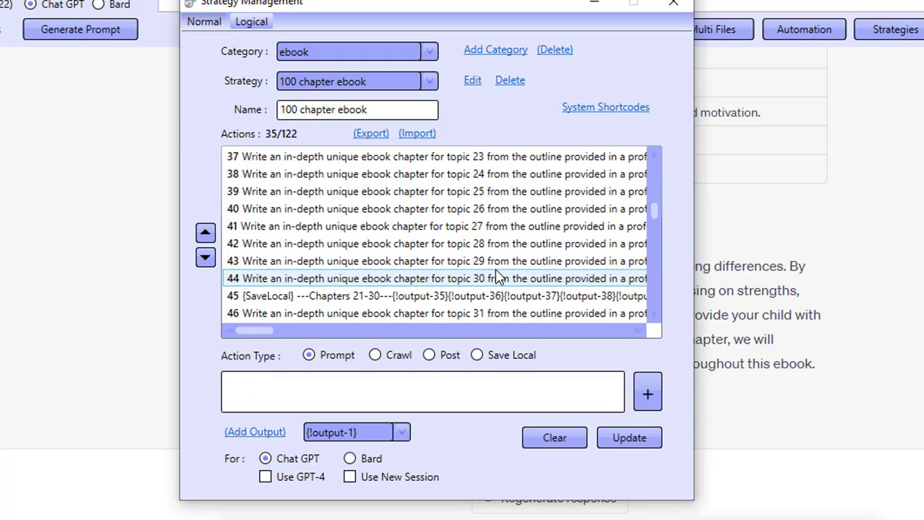
pyautogui.doubleClick(425, 298)
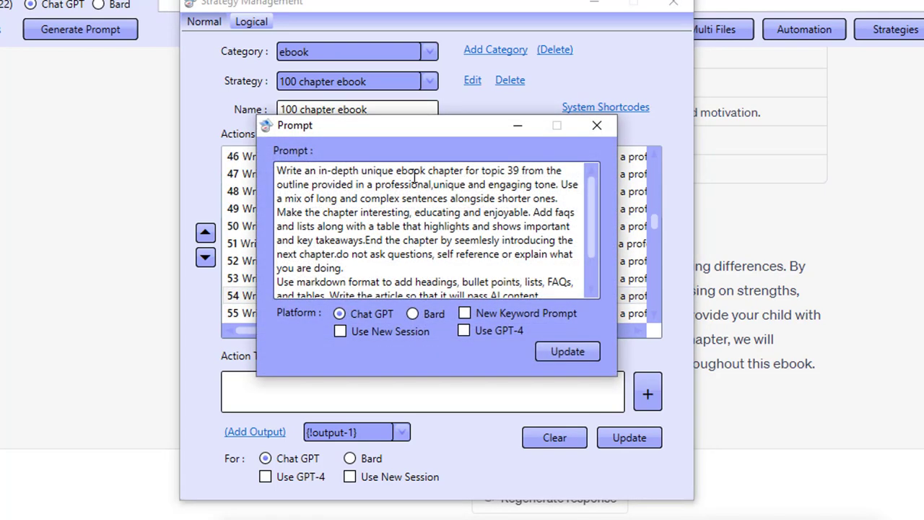
pyautogui.scroll(-1, 517, 186)
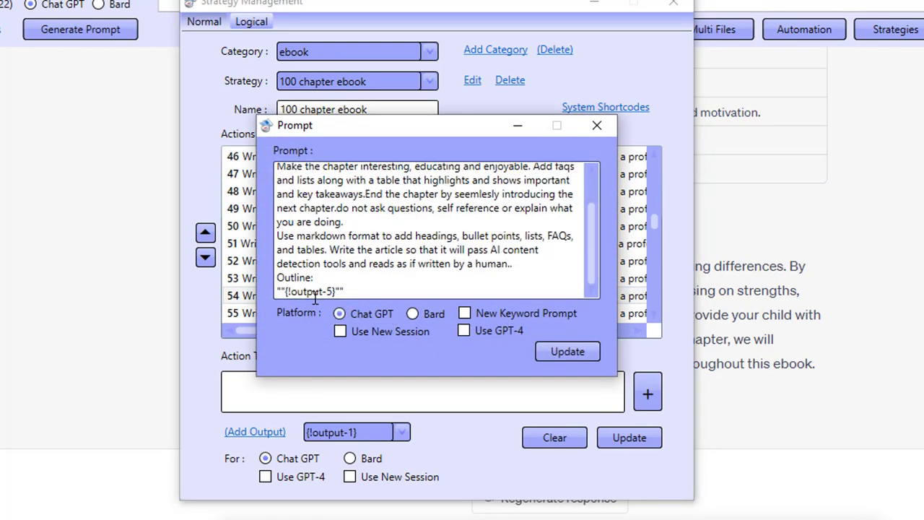
pyautogui.click(597, 126)
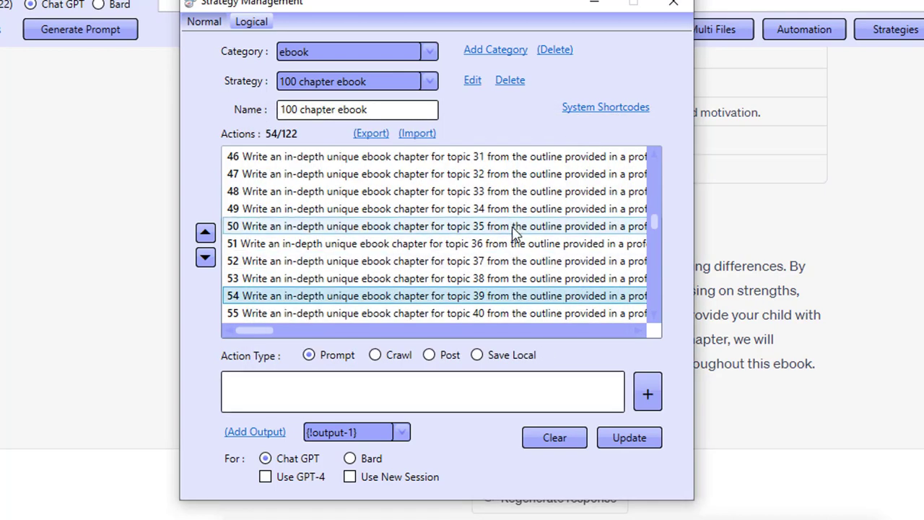
# Look through the remaining chapter and SaveLocal actions, return to the first action, and close Strategy Management.
pyautogui.scroll(-4, 512, 226)
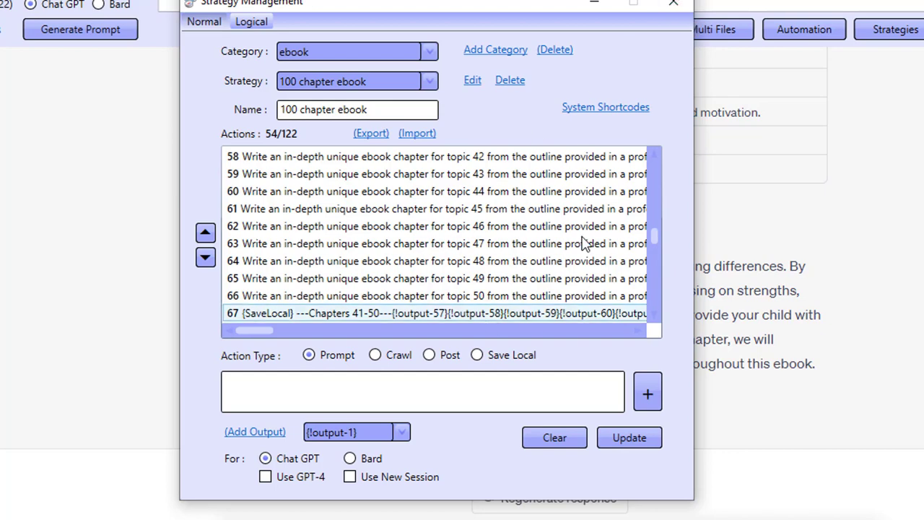
pyautogui.scroll(6, 459, 321)
pyautogui.scroll(12, 459, 317)
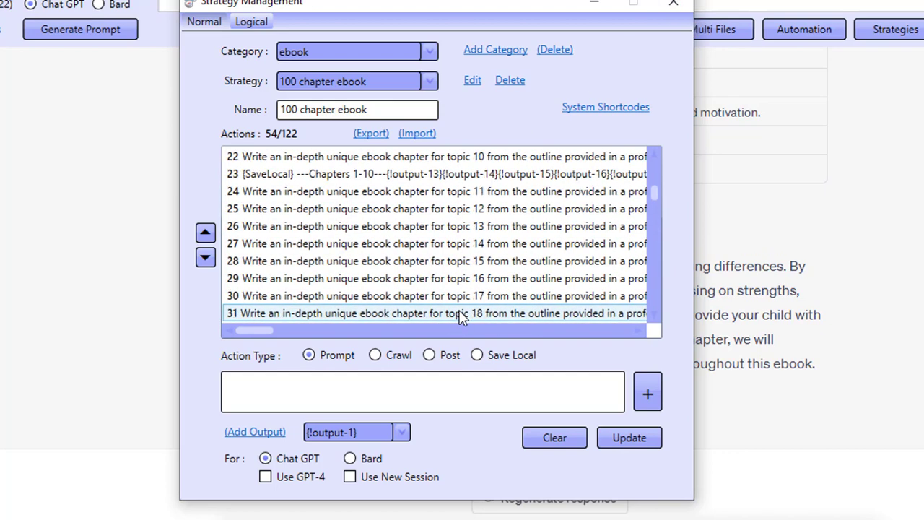
pyautogui.scroll(1, 470, 293)
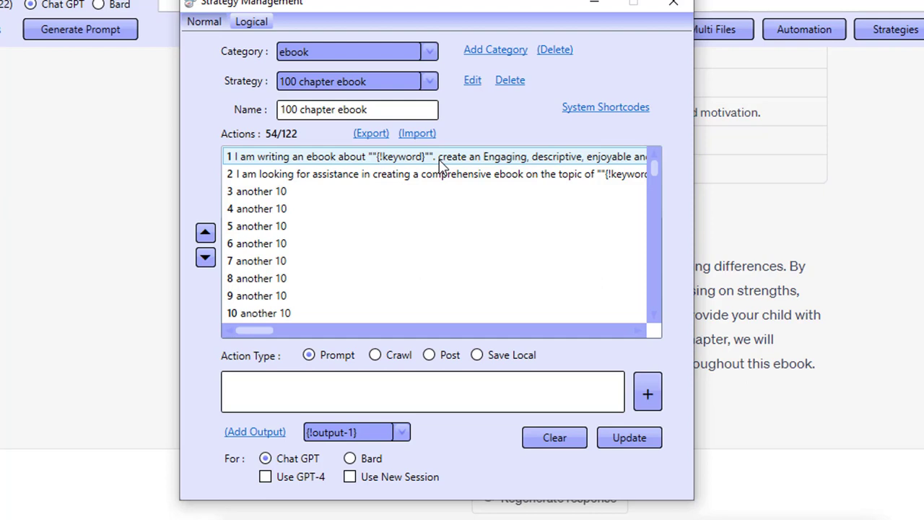
pyautogui.click(684, 5)
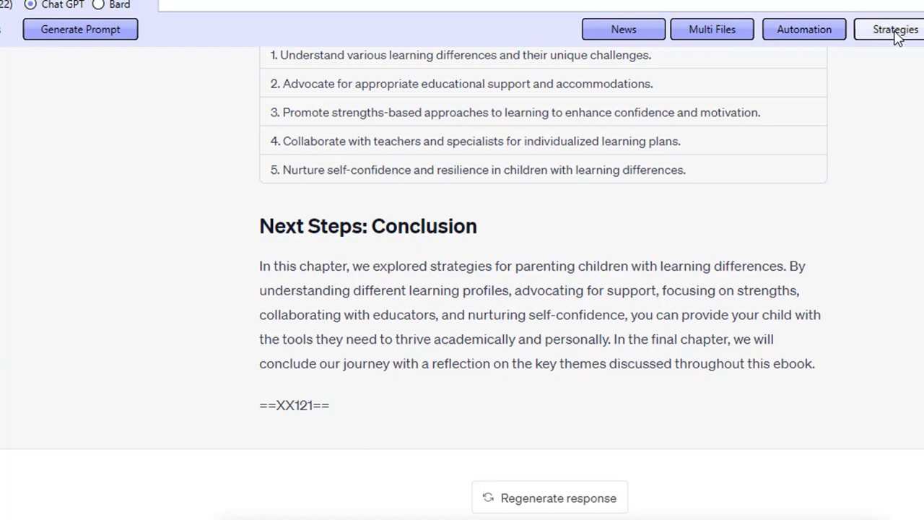
# Open the automation settings, check the category list and the parenting keyword, and close them without changes.
pyautogui.click(818, 37)
pyautogui.click(412, 351)
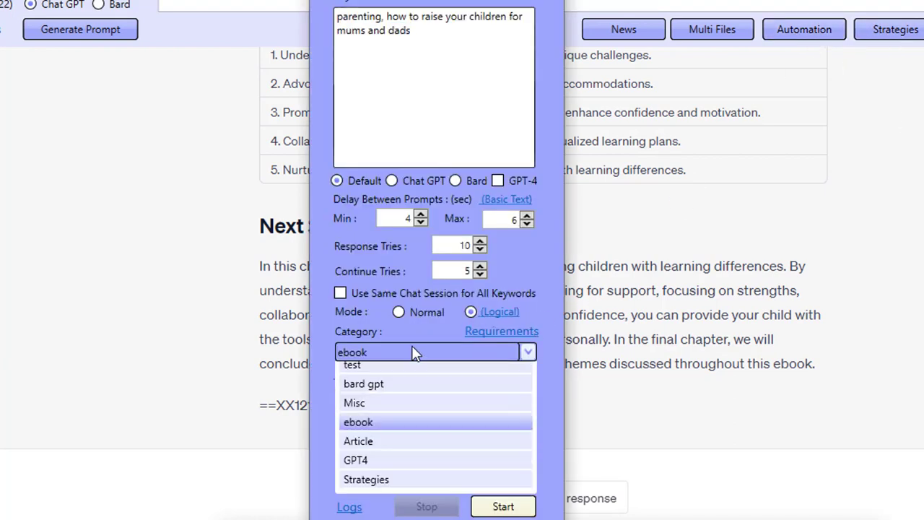
pyautogui.click(563, 219)
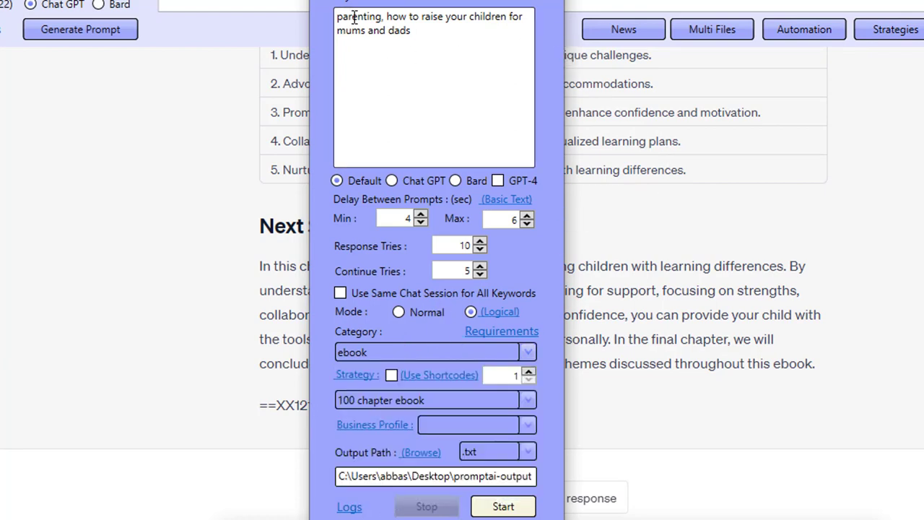
pyautogui.moveTo(423, 36); pyautogui.dragTo(320, 21)
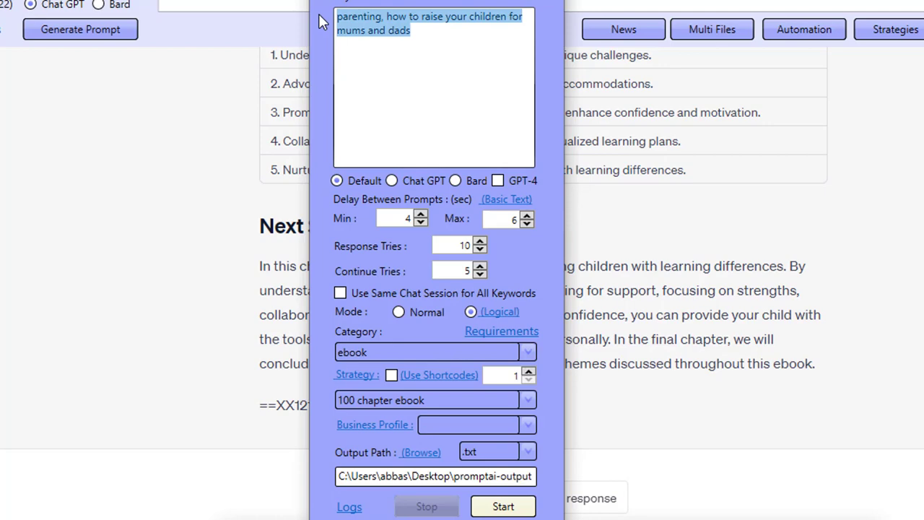
pyautogui.press('Escape')
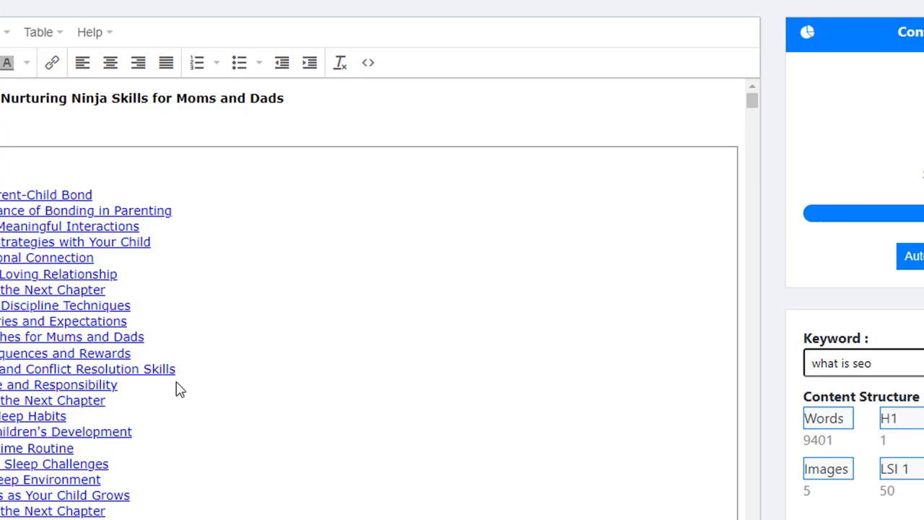
# Examine the ebook's linked table of contents and word count in the editor, and return to its title.
pyautogui.scroll(-8, 175, 388)
pyautogui.scroll(-10, 198, 410)
pyautogui.scroll(-3, 824, 370)
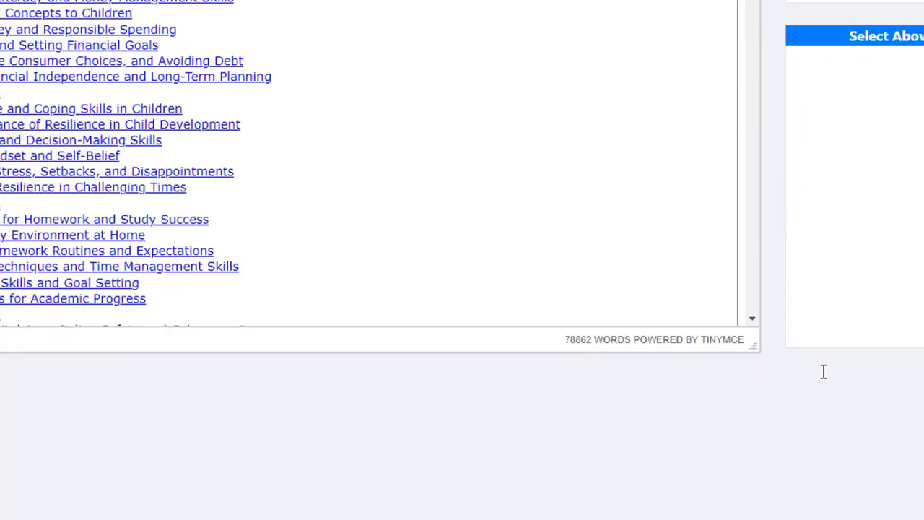
pyautogui.scroll(6, 766, 453)
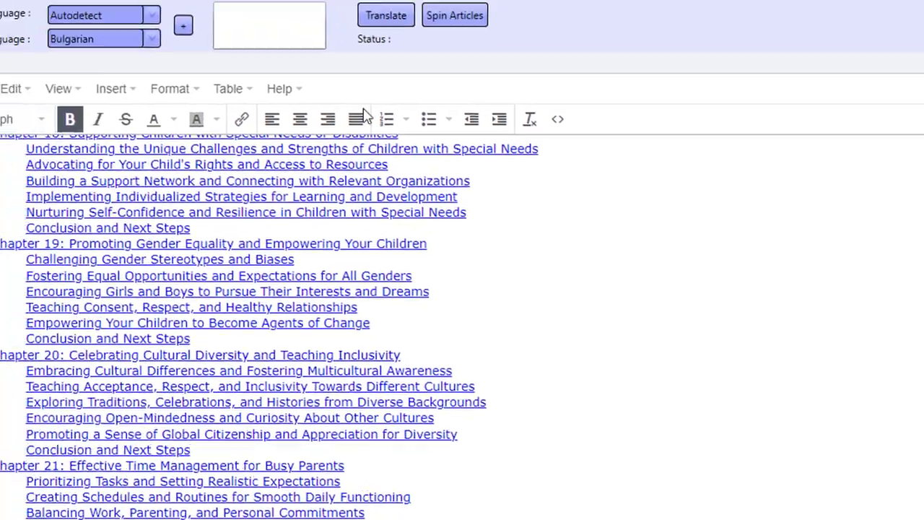
pyautogui.scroll(20, 465, 377)
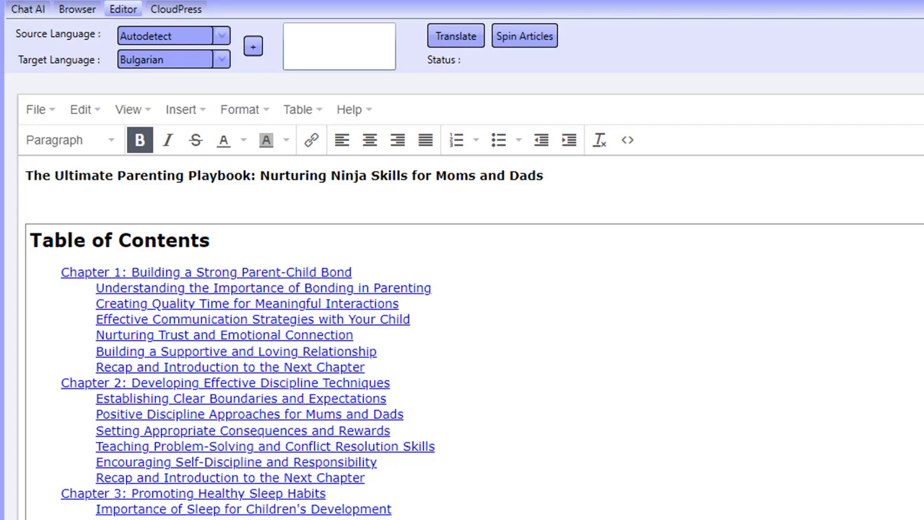
# Return to the AI chat and switch its platform from Chat GPT to Bard.
pyautogui.click(42, 9)
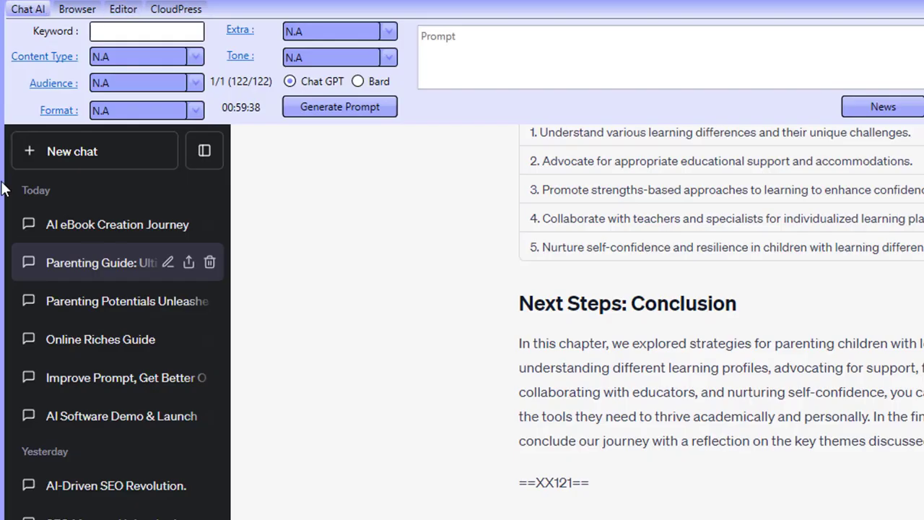
pyautogui.click(358, 82)
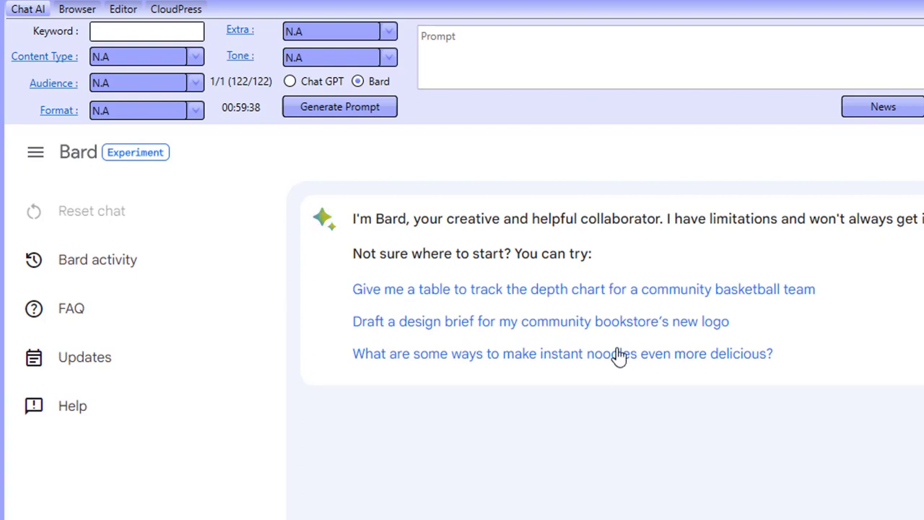
pyautogui.click(352, 107)
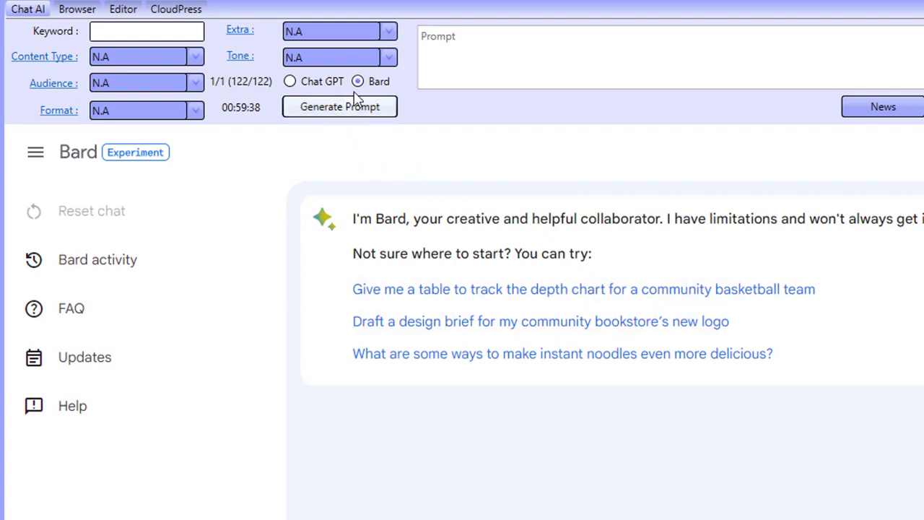